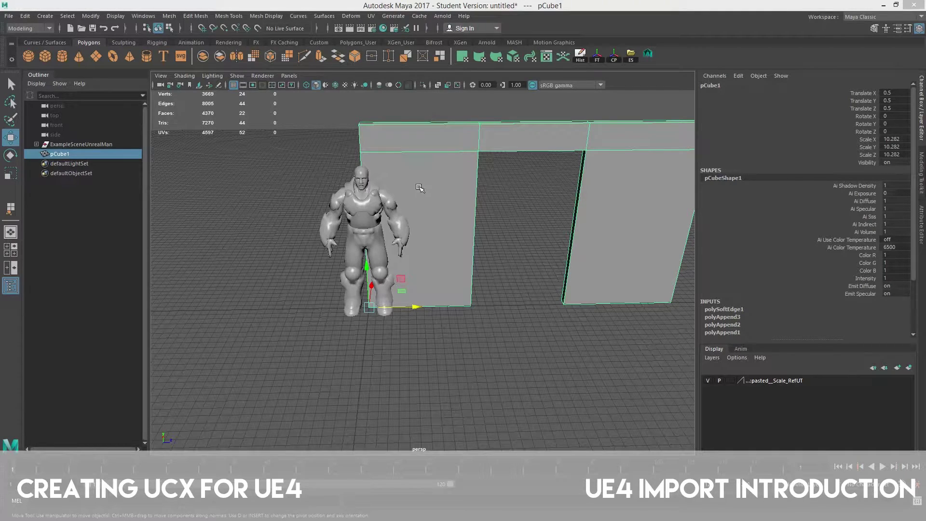
Step: Move the reference character along the wall, past the doorway, until it stands beyond the wall's far end
alt+drag(419, 188, 428, 201)
alt+middle_drag(428, 200, 415, 192)
scroll(404, 147, up, 3)
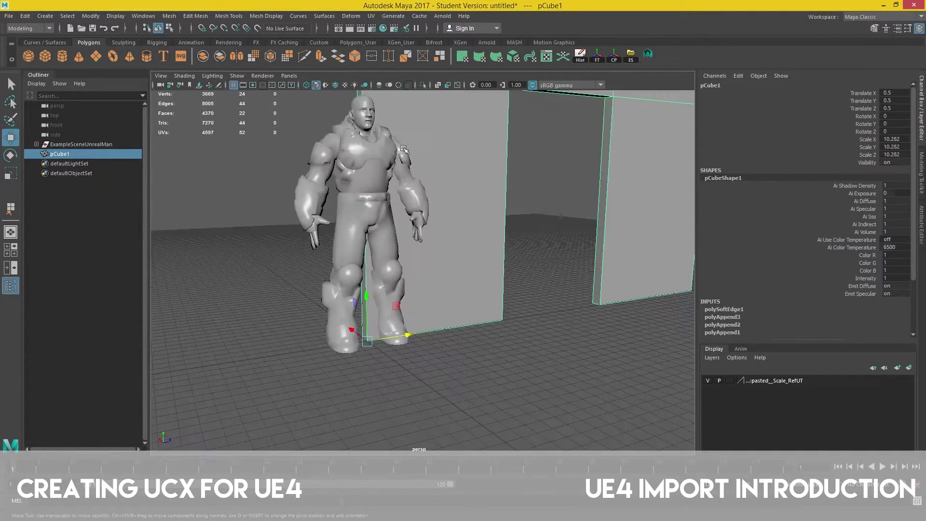
alt+drag(404, 147, 398, 239)
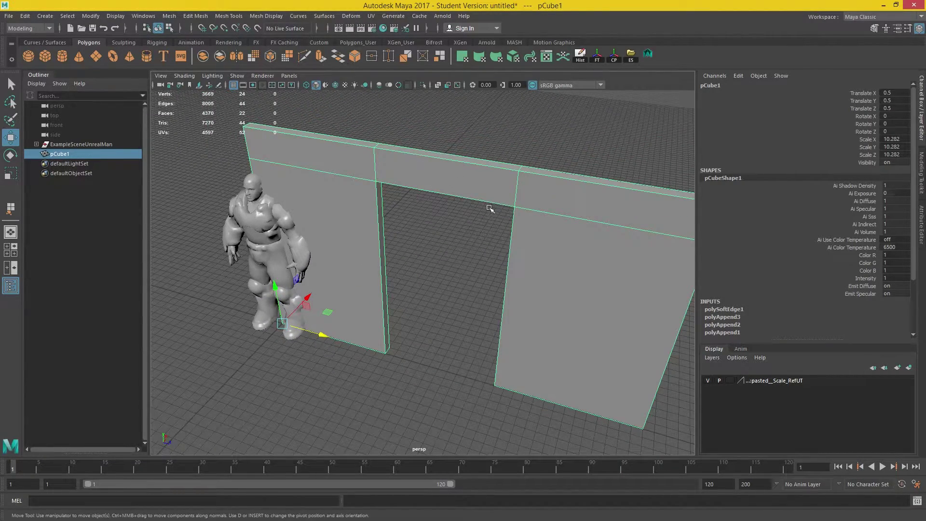
alt+drag(414, 217, 450, 226)
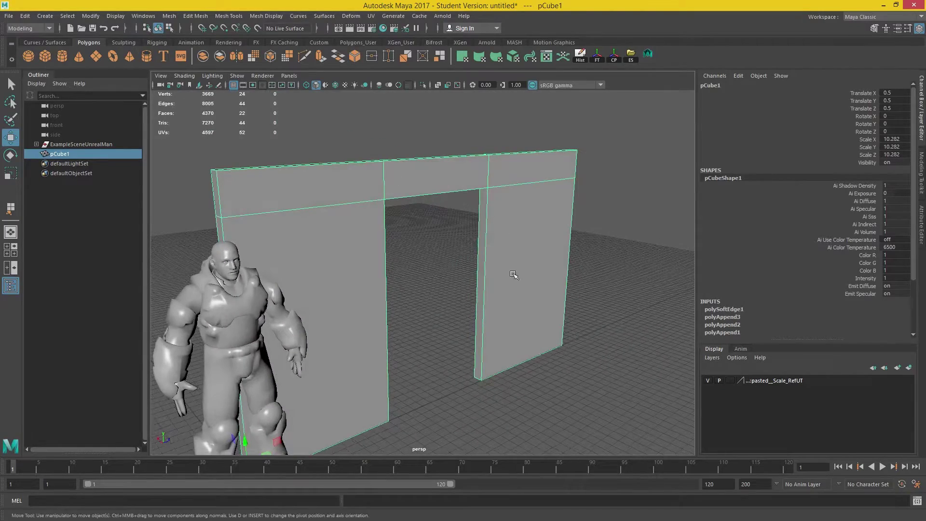
alt+drag(513, 274, 350, 213)
click(371, 230)
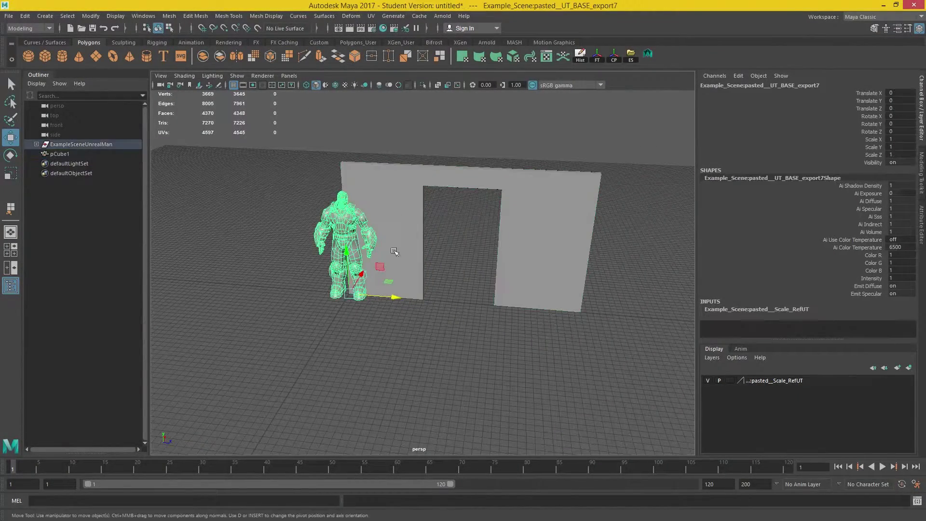
drag(346, 296, 443, 210)
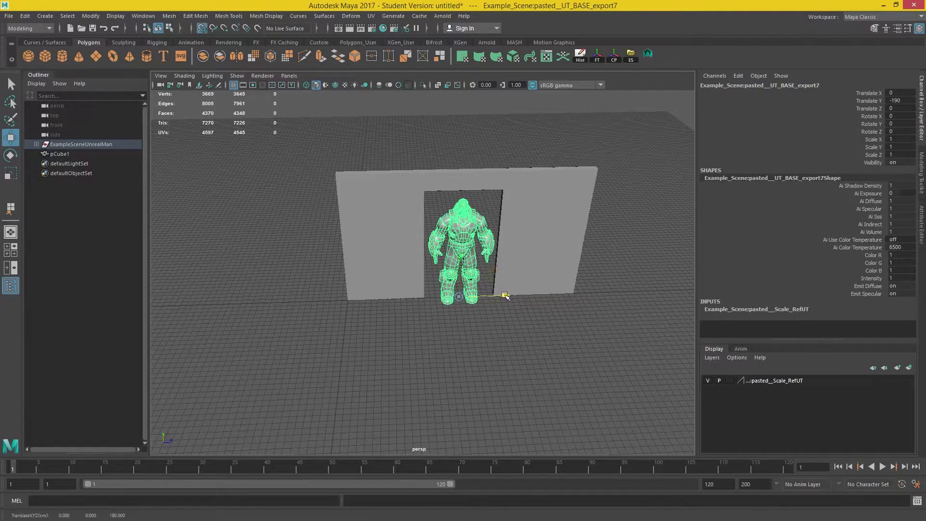
drag(504, 294, 658, 291)
Step: Rename the door wall pCube1 as FlimSceneDoorMesh and copy the new name
click(389, 207)
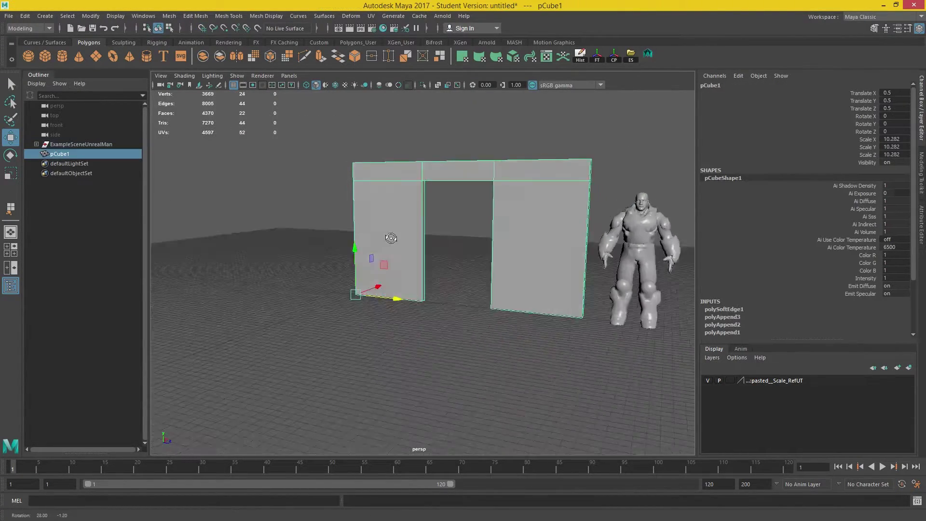
alt+drag(386, 241, 412, 244)
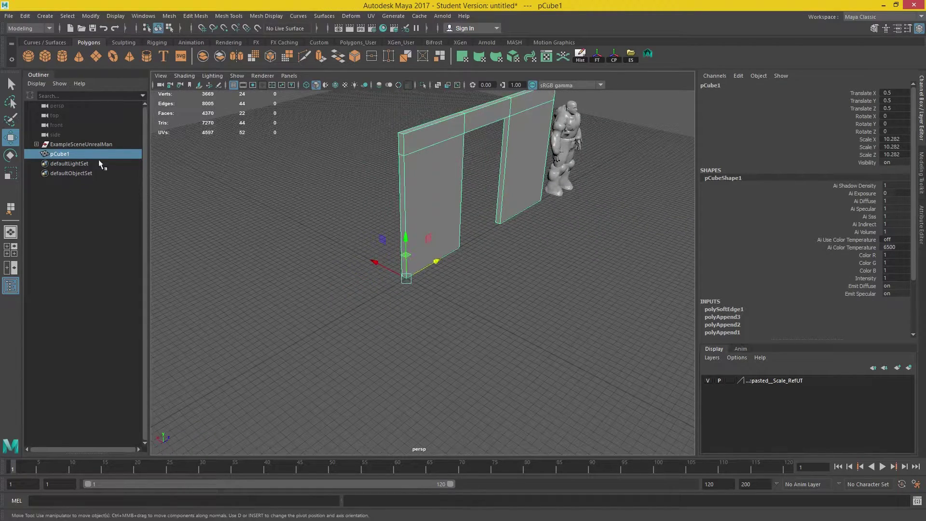
double_click(81, 154)
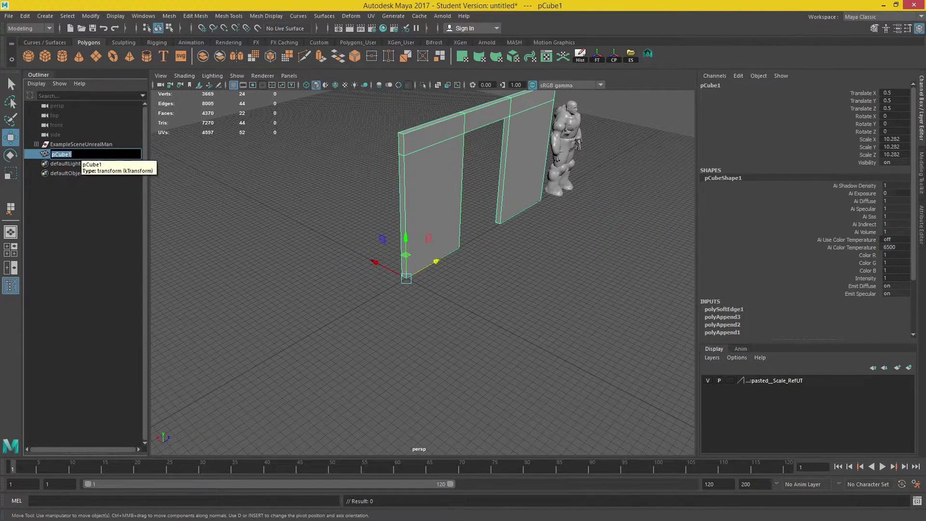
text(Fil)
key(ctrl+a)
key(ctrl+c)
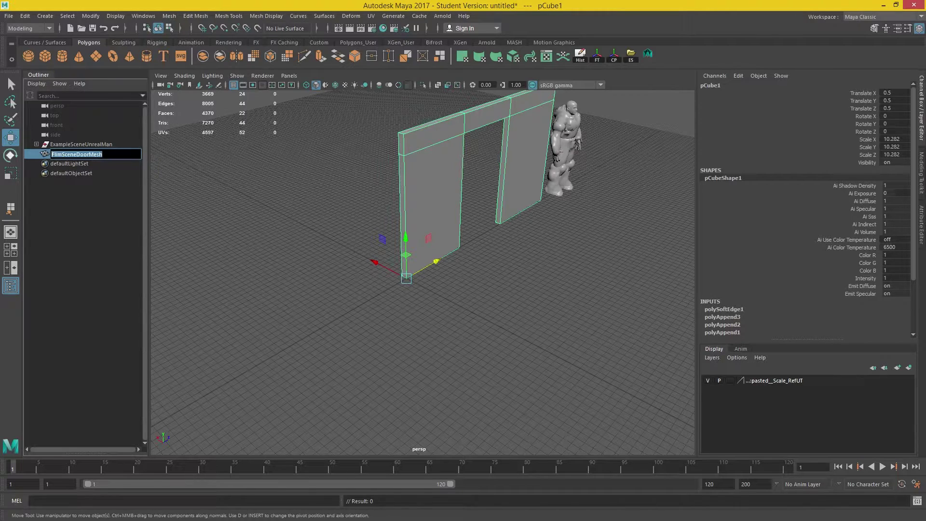
key(Return)
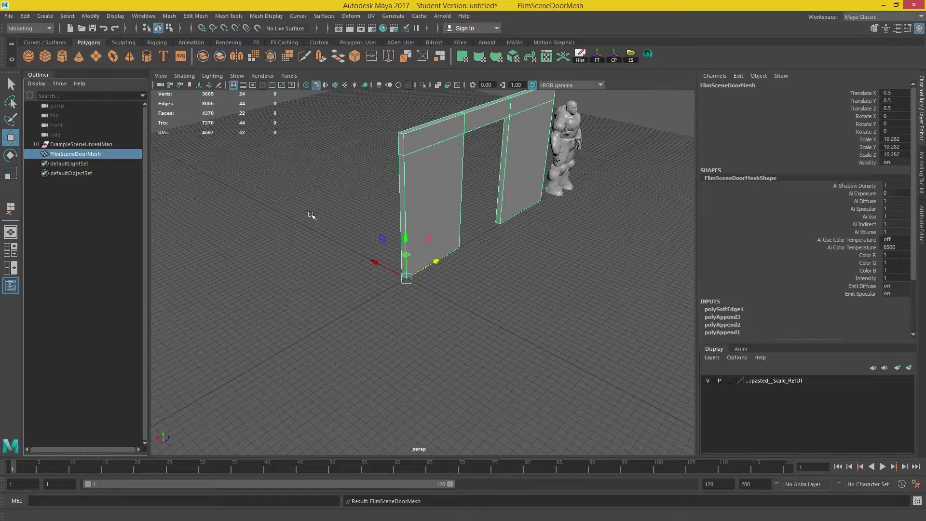
Step: Duplicate FlimSceneDoorMesh and isolate the duplicate in the viewport
alt+drag(332, 237, 430, 227)
key(ctrl+d)
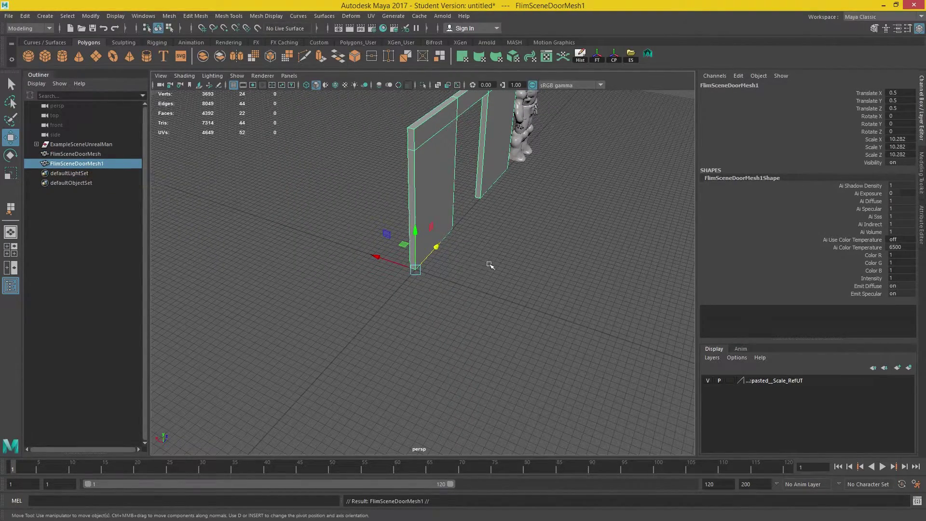
alt+drag(490, 260, 468, 256)
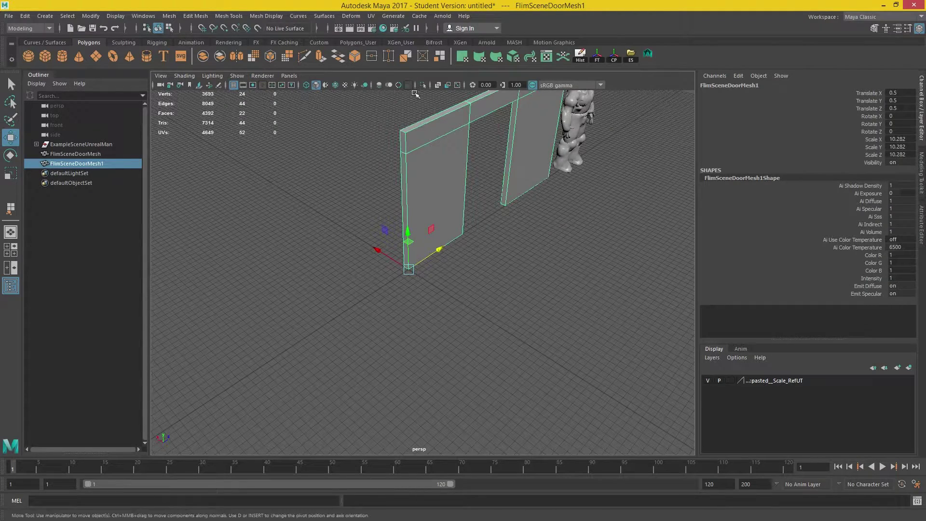
click(423, 85)
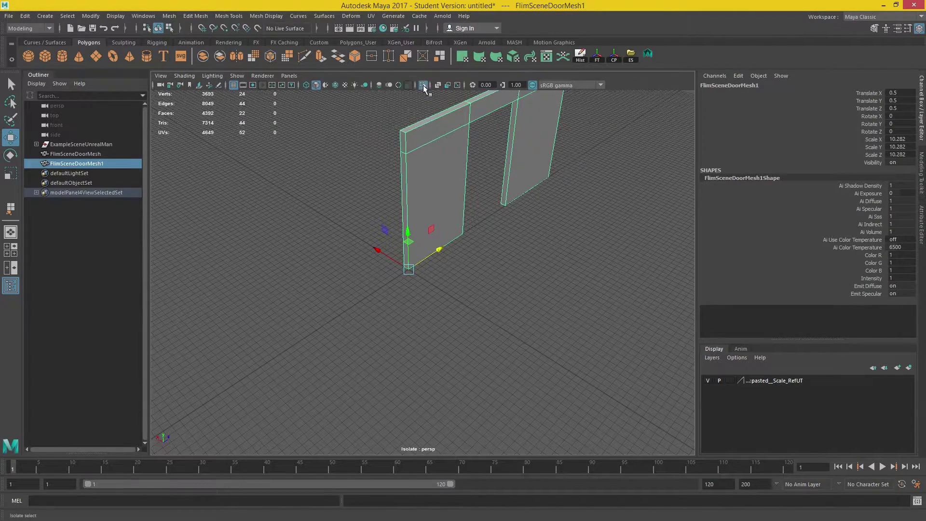
alt+middle_drag(474, 195, 470, 226)
click(86, 163)
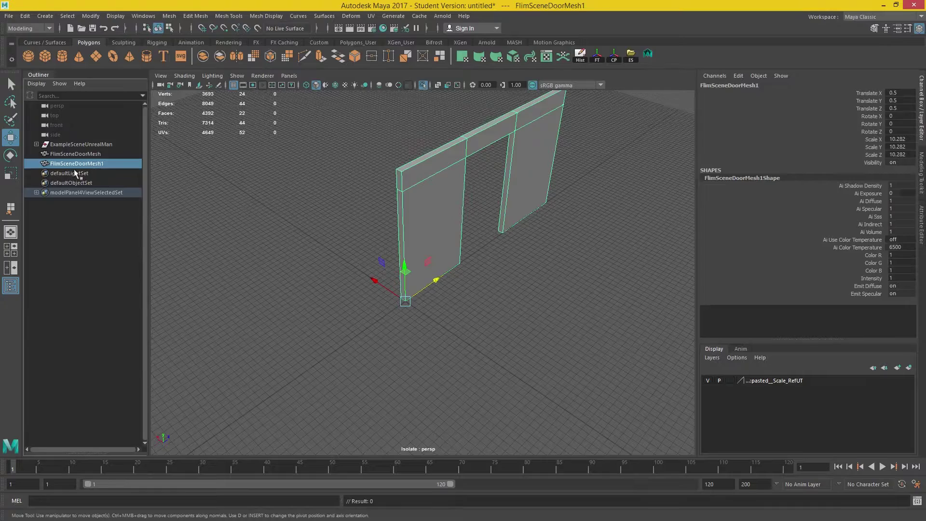
Step: Extract the lintel and right-hand wall faces of the duplicate as a separate piece and return to object mode
alt+drag(428, 243, 416, 183)
key(F11)
drag(424, 134, 597, 310)
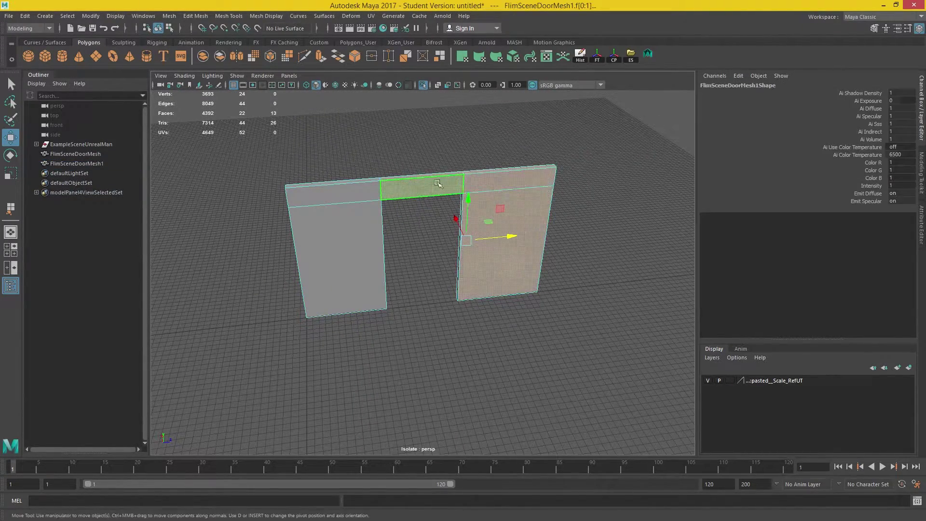
shift+right_drag(483, 189, 477, 338)
right_drag(440, 189, 487, 172)
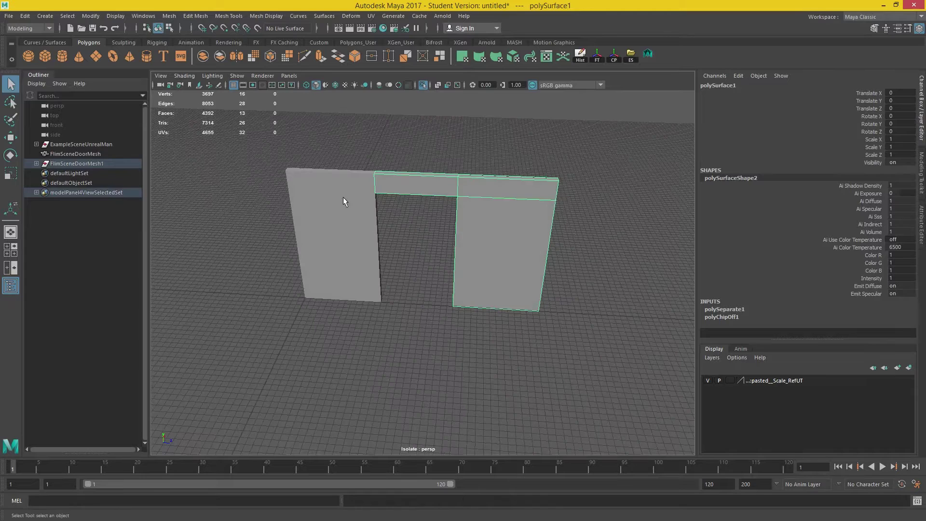
Step: Move the extracted lintel and right-hand wall piece away from the left-hand wall, to about 13.372 in Translate Z
click(352, 210)
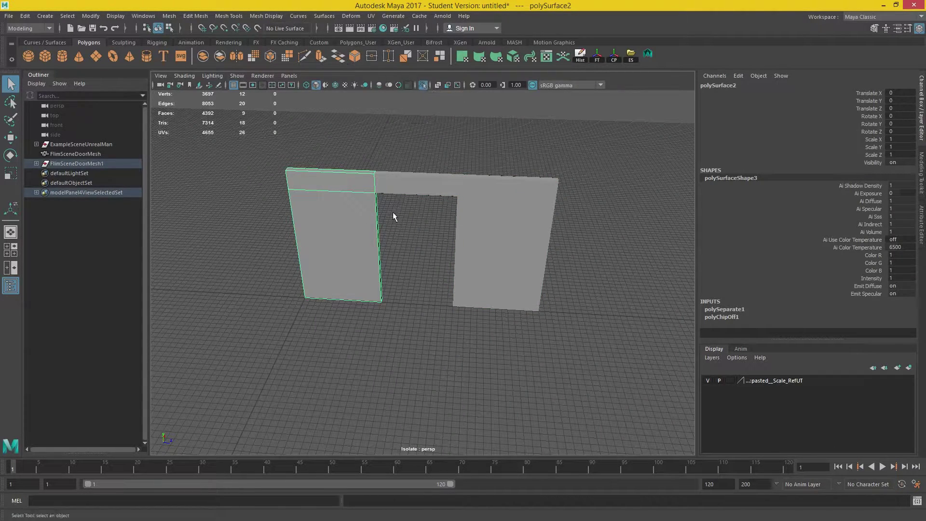
click(412, 189)
key(w)
drag(358, 296, 439, 300)
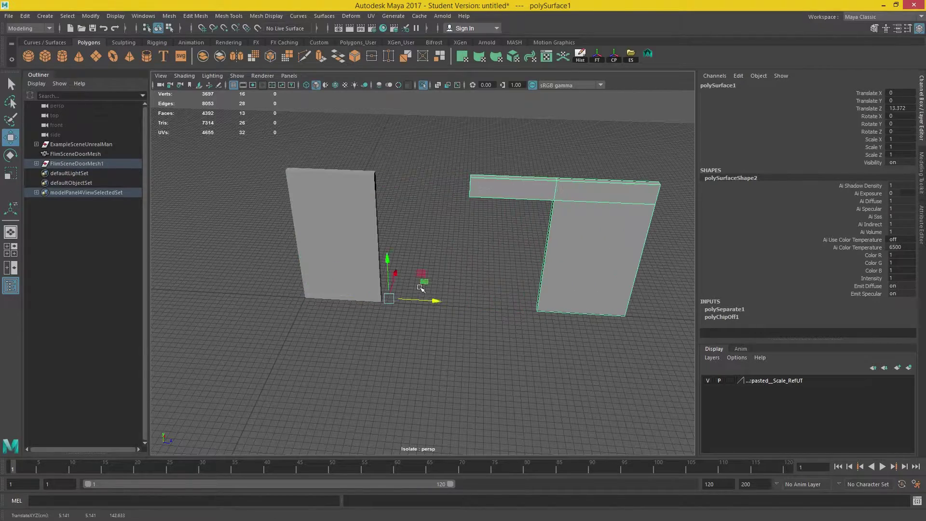
Step: Close the open hole on the upper side of the left-hand wall piece with Append to Polygon
scroll(397, 205, up, 5)
alt+drag(397, 205, 440, 256)
click(375, 220)
shift+right_click(356, 207)
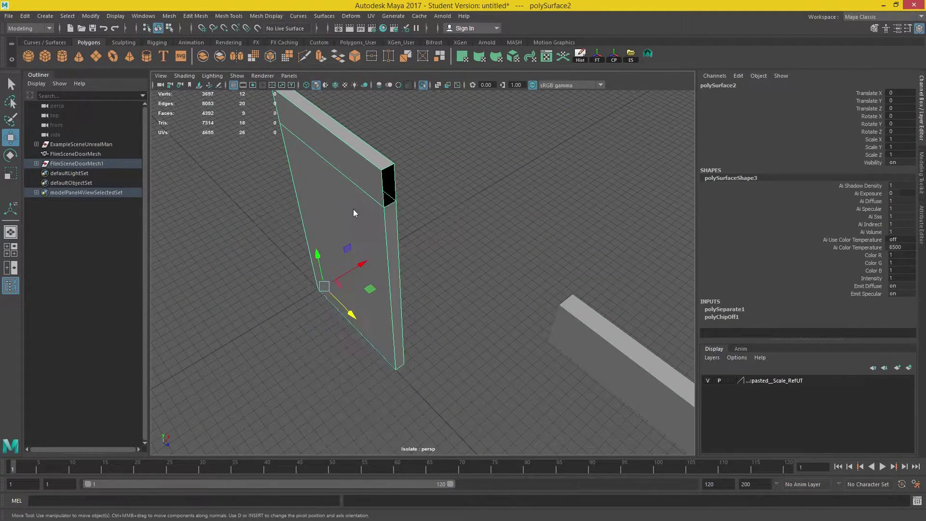
right_click(355, 208)
shift+right_drag(349, 215, 412, 214)
click(382, 185)
click(393, 186)
key(Return)
Step: Delete the leftover horizontal edge loop near the top of the left-hand wall piece and return to object mode
alt+drag(361, 264, 393, 216)
right_drag(392, 216, 355, 231)
double_click(391, 199)
alt+drag(355, 232, 425, 228)
right_drag(400, 221, 437, 197)
Step: Move polySurface2 out of the FlimSceneDoorMesh1 group and rename it UCX_FlimSceneDoorMesh_00 using the copied name
click(36, 163)
middle_drag(74, 194, 73, 161)
double_click(68, 164)
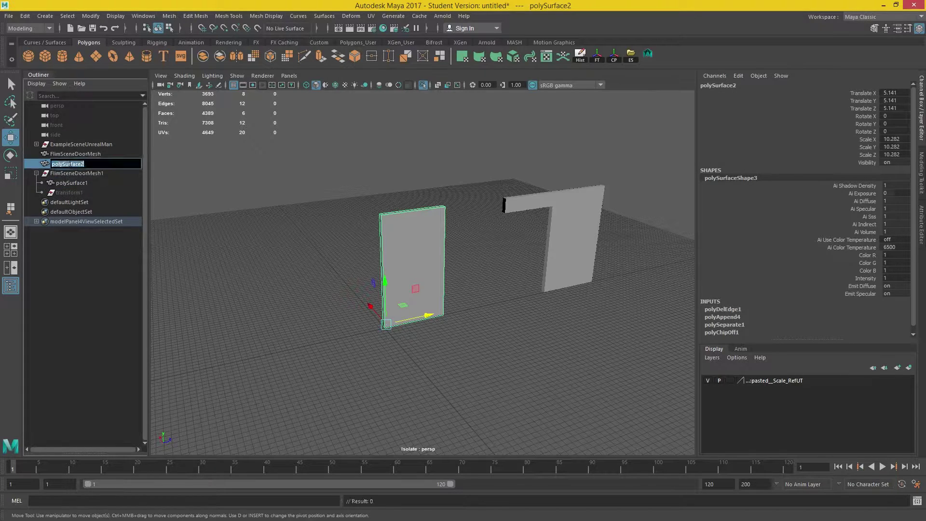
key(ctrl+v)
key(Home)
text(UCX_)
key(Return)
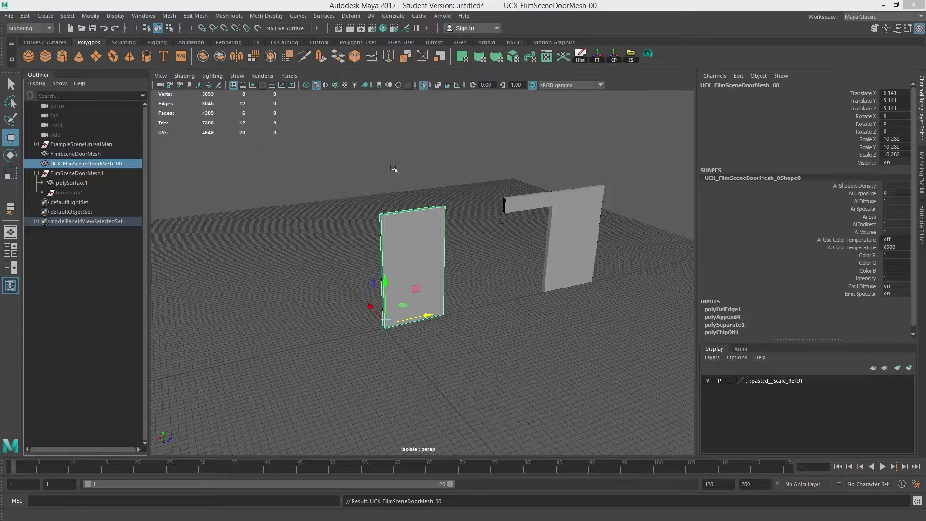
Step: Show the full scene again and check UCX_FlimSceneDoorMesh_00 against the door wall
click(425, 84)
alt+drag(458, 223, 438, 288)
scroll(412, 237, up, 5)
click(455, 273)
click(96, 165)
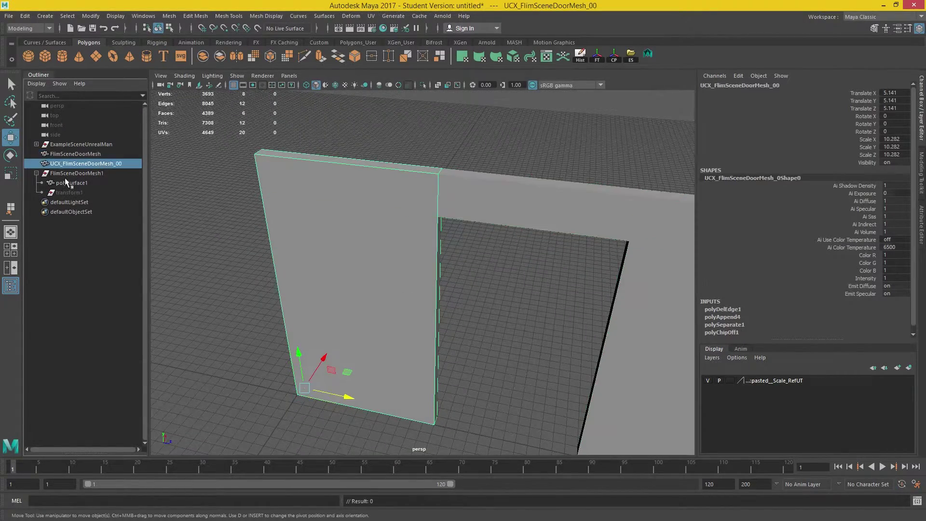
Step: Isolate polySurface1 and extract its lintel faces as a separate piece
click(80, 183)
key(f)
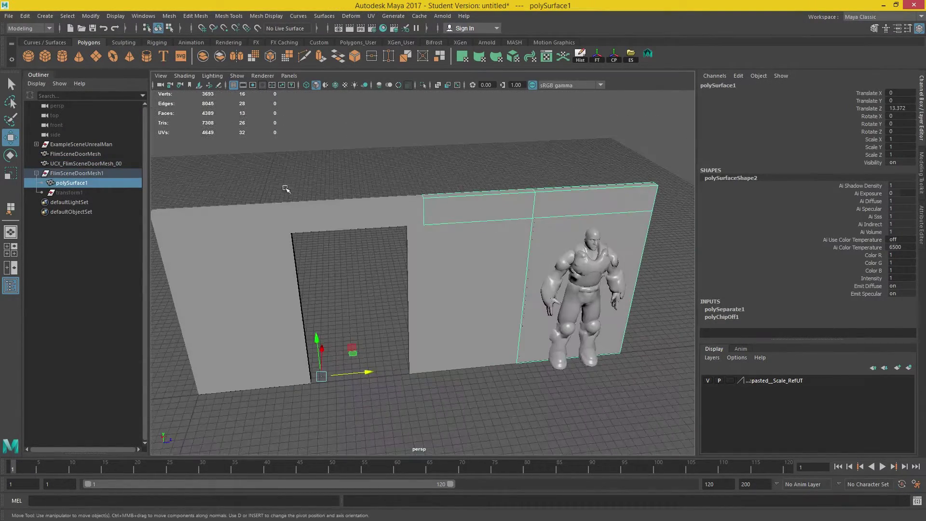
click(423, 85)
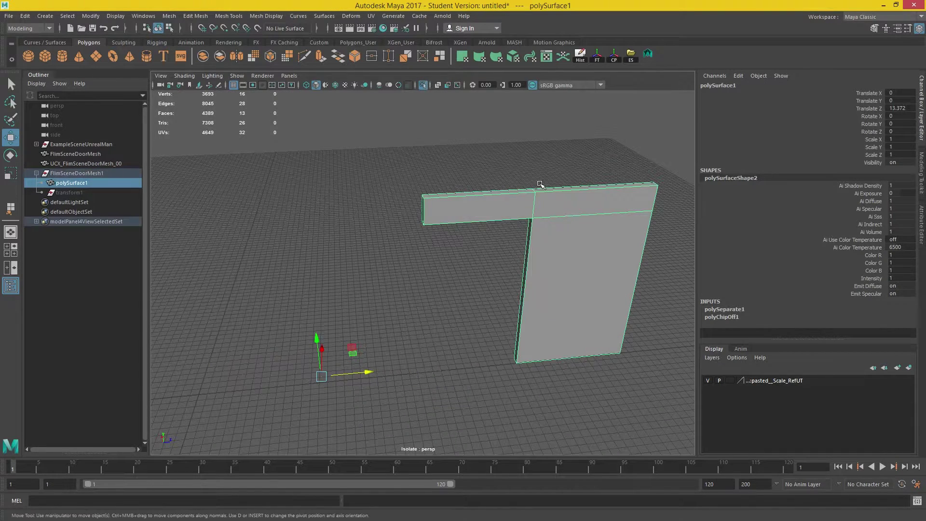
right_drag(541, 184, 540, 211)
drag(415, 157, 486, 262)
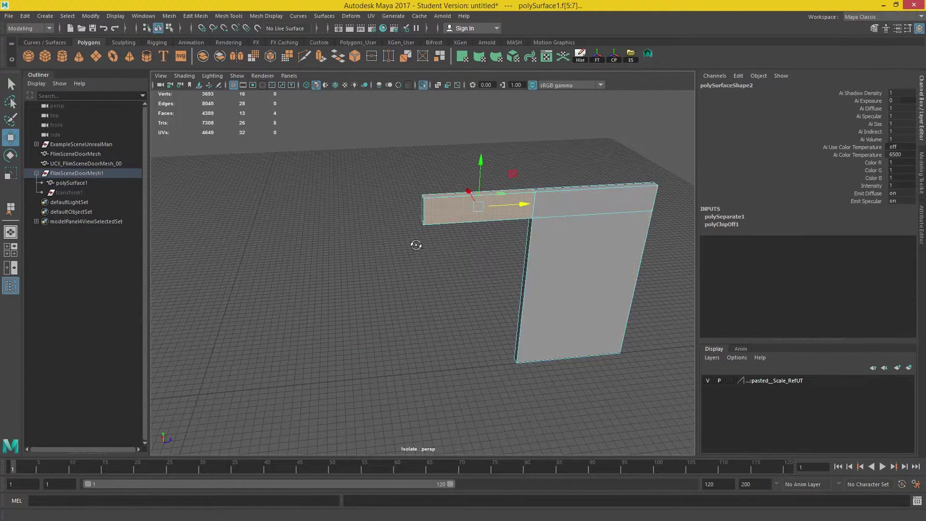
alt+drag(416, 244, 395, 219)
shift+right_click(537, 177)
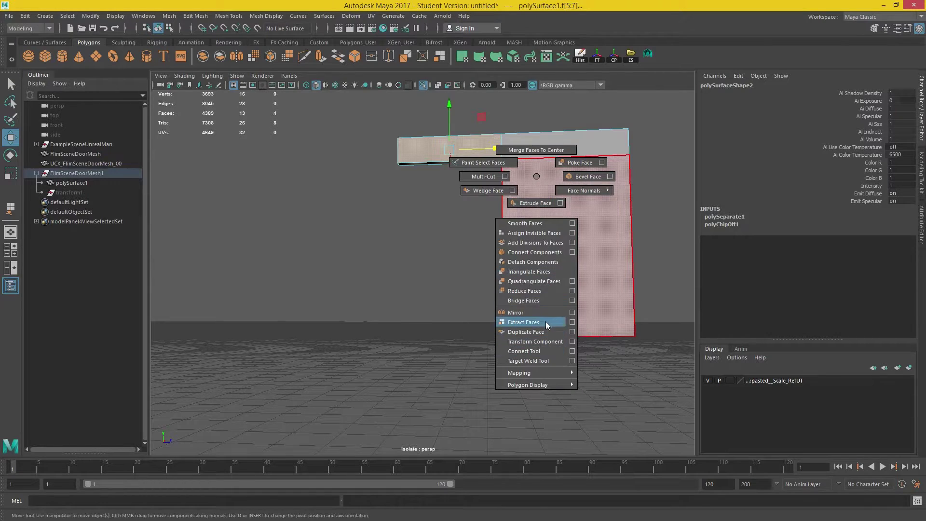
click(523, 322)
Step: Delete the extracted lintel's history and move it away from the right-hand wall, to about -4.909 in Translate Z
alt+drag(552, 318, 495, 167)
alt+right_drag(494, 167, 502, 172)
alt+middle_drag(501, 171, 472, 261)
key(q)
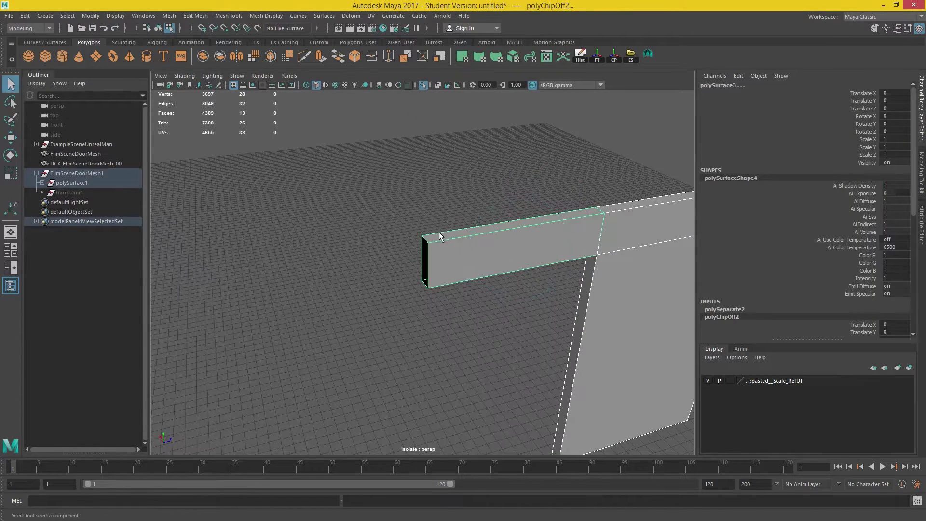
right_drag(438, 233, 491, 180)
click(473, 246)
key(w)
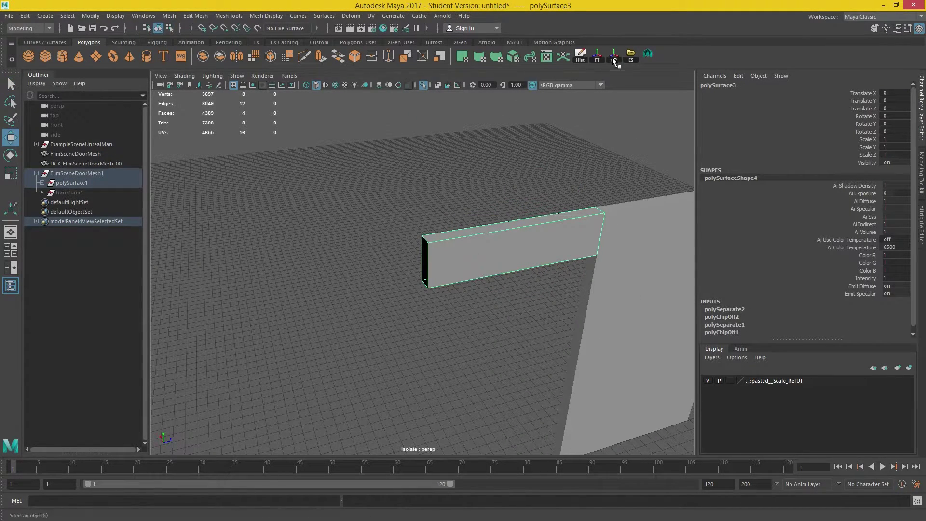
click(581, 56)
drag(554, 240, 478, 252)
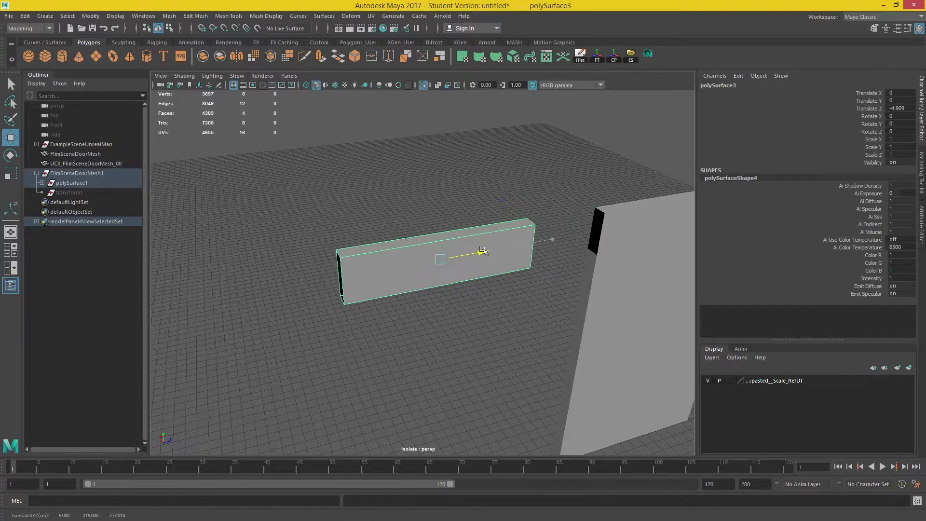
Step: Close both open ends of the lintel piece with Append to Polygon
alt+drag(380, 262, 536, 257)
key(d)
right_click(490, 265)
right_click(491, 266)
right_drag(497, 269, 537, 256)
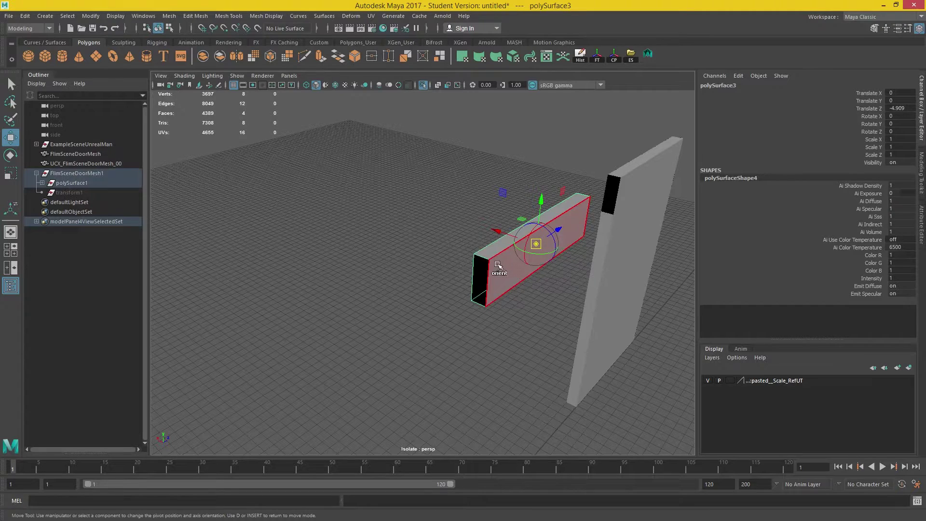
key(d)
right_drag(498, 254, 579, 262)
click(476, 274)
key(Return)
alt+drag(483, 241, 442, 233)
click(351, 247)
key(Return)
Step: Snap the lintel piece's pivot to the upper corner at its end farthest from the right-hand wall
key(w)
alt+right_drag(443, 233, 529, 254)
key(d)
right_drag(504, 219, 554, 200)
key(d)
key(v)
drag(517, 224, 457, 227)
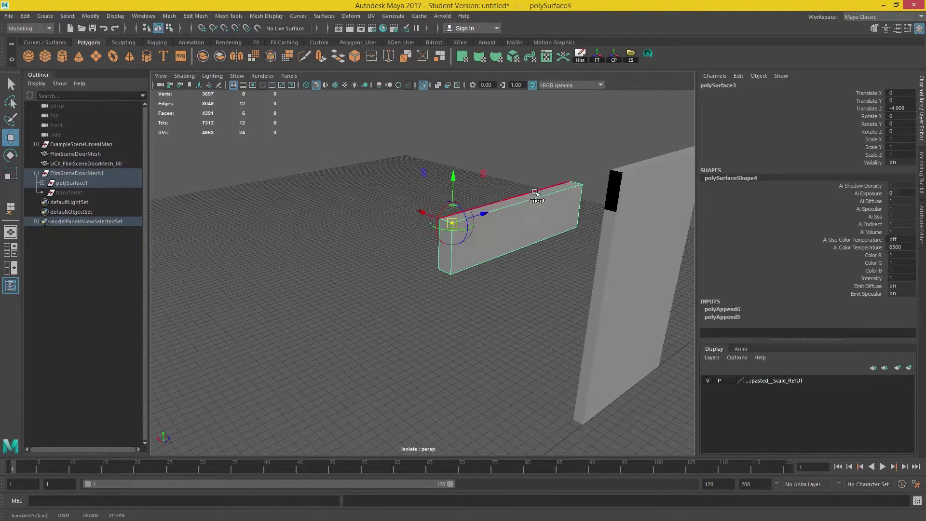
Step: Deselect the lintel piece and turn off isolation to show the full scene
scroll(481, 226, down, 5)
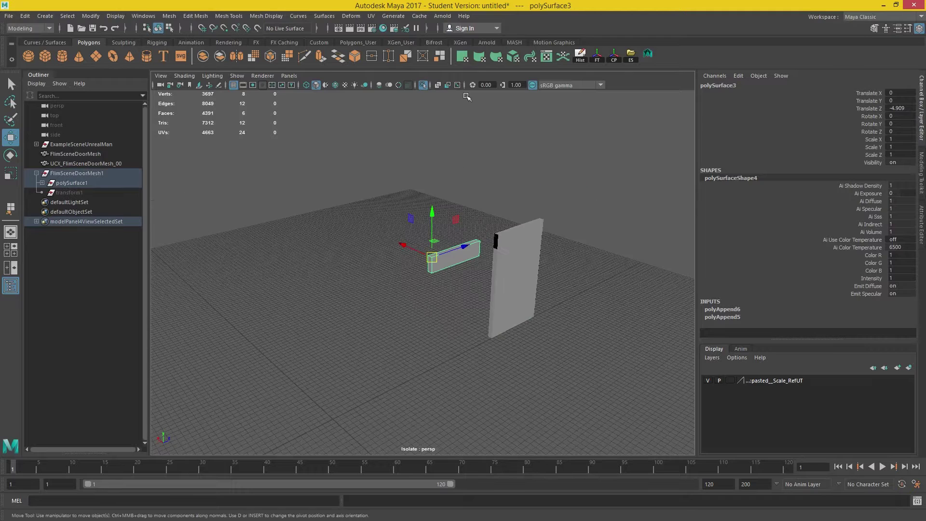
click(457, 162)
click(423, 85)
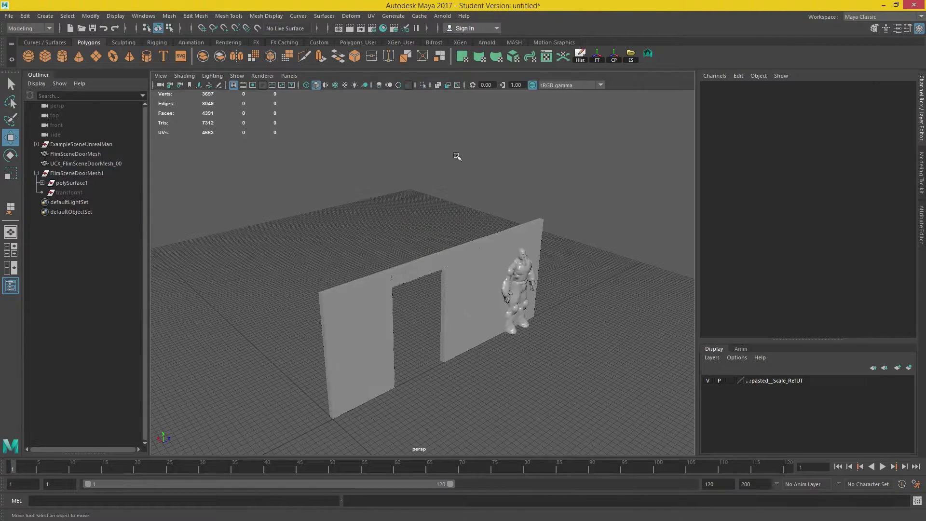
Step: Rename the lintel piece with the copied name UCX_FlimSceneDoorMesh_00 and move it out of its group to the top level
click(42, 183)
click(78, 202)
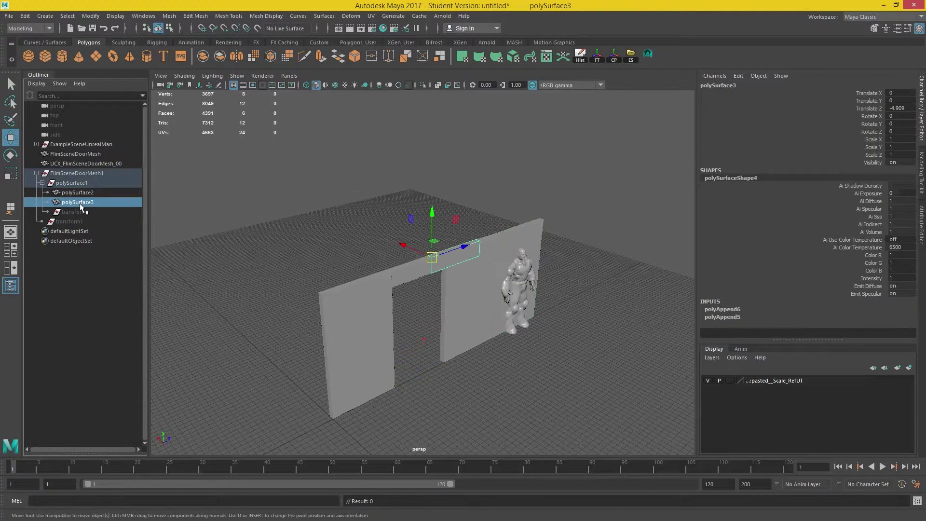
double_click(83, 163)
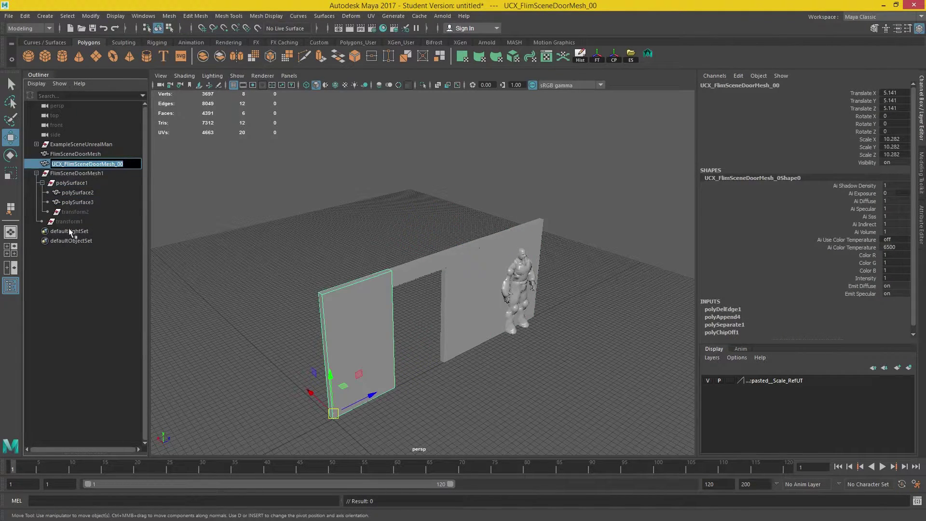
key(ctrl+c)
click(77, 200)
double_click(78, 199)
key(ctrl+v)
key(Return)
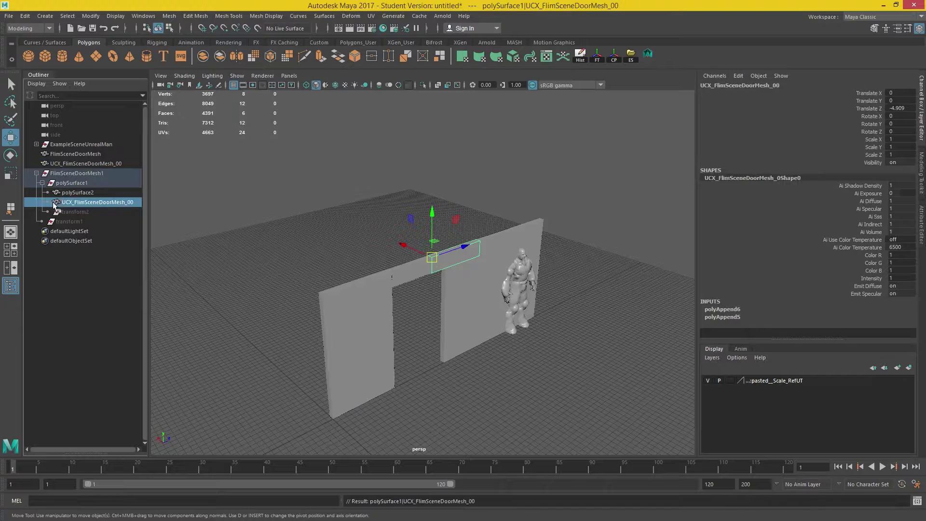
drag(88, 201, 92, 169)
drag(92, 172, 92, 170)
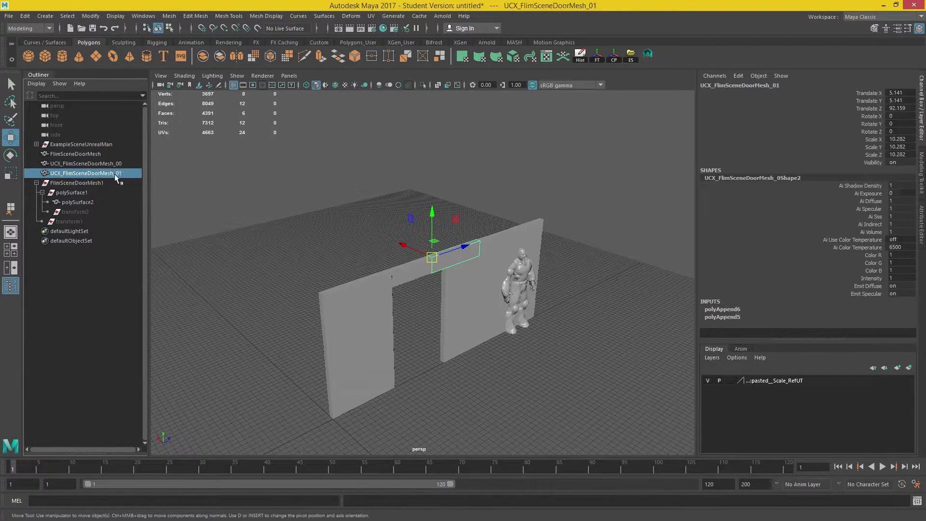
Step: Snap the lintel piece along Z against the upper corner of the left-hand wall collision piece
alt+middle_drag(339, 240, 414, 219)
alt+right_drag(414, 219, 536, 240)
alt+middle_drag(535, 240, 443, 289)
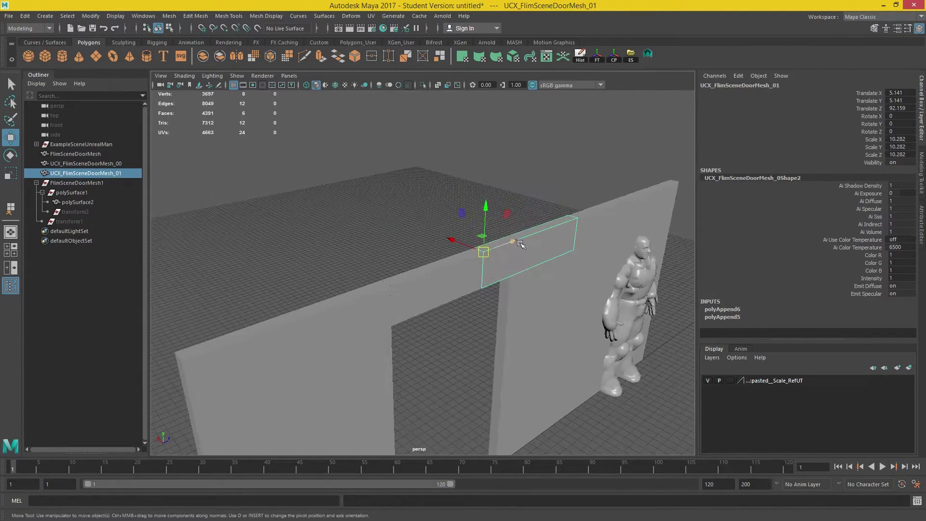
key(v)
drag(519, 243, 382, 307)
Step: Isolate the right-hand wall piece and close the open gap at its upper doorway side with Append to Polygon
alt+drag(475, 300, 386, 268)
alt+middle_drag(385, 268, 456, 264)
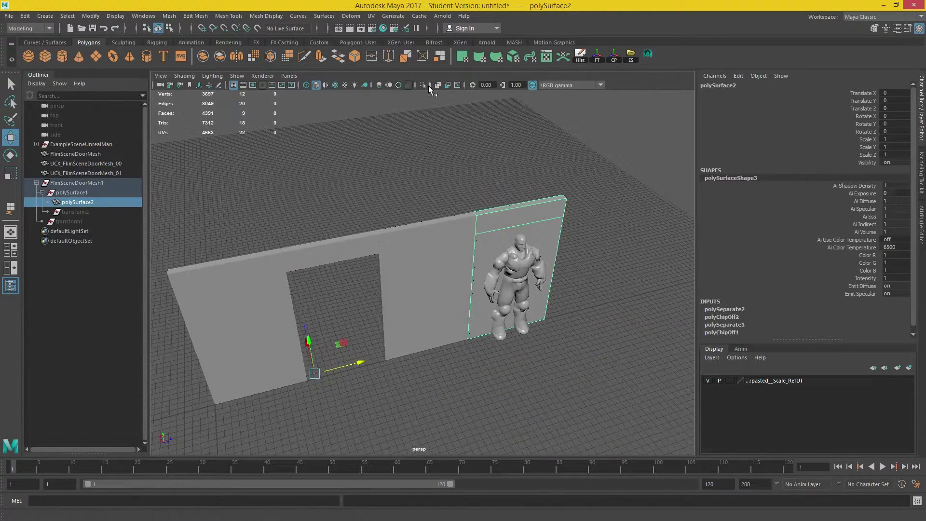
click(423, 85)
shift+right_drag(482, 232, 504, 230)
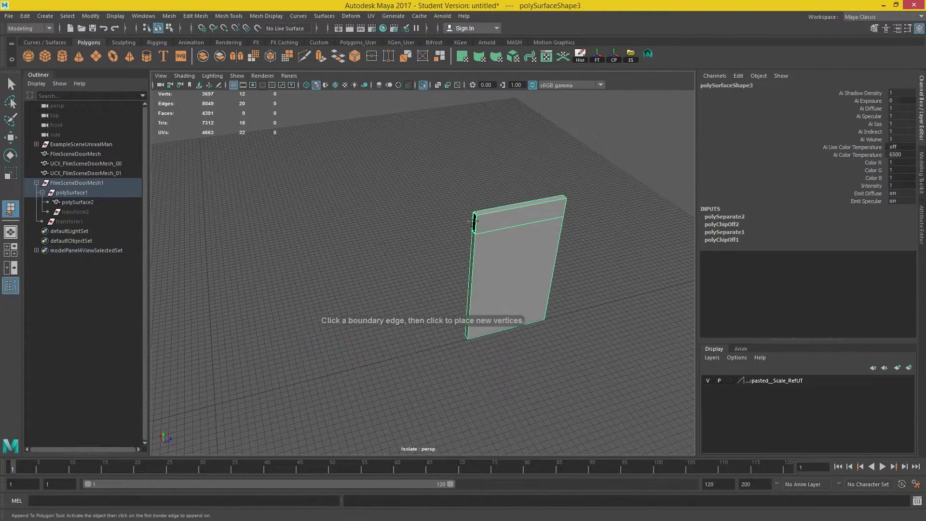
click(473, 223)
click(475, 223)
key(w)
Step: Delete the horizontal edge loop running around the upper part of the right-hand wall piece
double_click(515, 227)
double_click(551, 220)
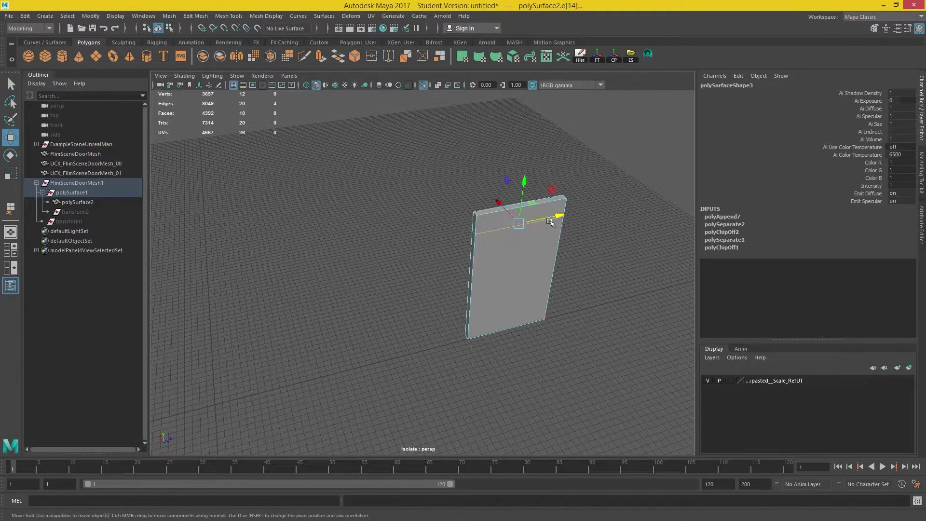
key(Delete)
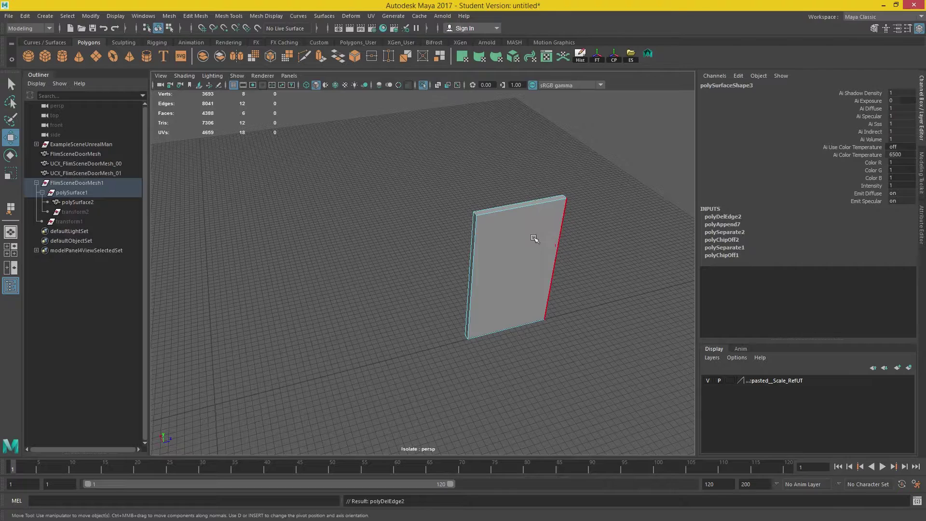
Step: Clear the right-hand wall piece's history and transforms, and snap its centred pivot to the upper corner on the doorway side
right_drag(533, 237, 510, 212)
click(598, 56)
click(615, 55)
click(580, 55)
drag(515, 270, 477, 216)
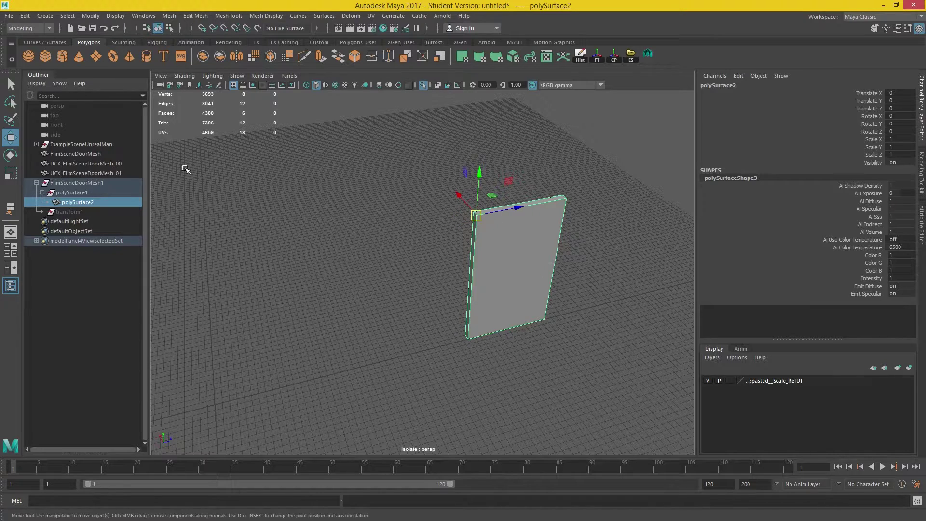
Step: Move the right-hand wall piece out of its group to the top level and rename it UCX_FlimSceneDoorMesh_02
middle_drag(80, 201, 81, 176)
double_click(87, 173)
double_click(77, 182)
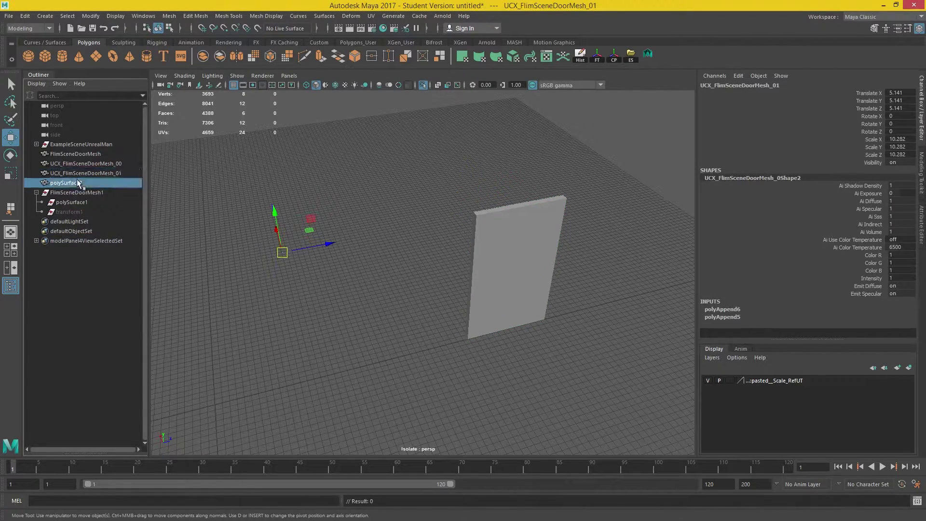
key(ctrl+v)
key(BackSpace)
text(2)
key(Return)
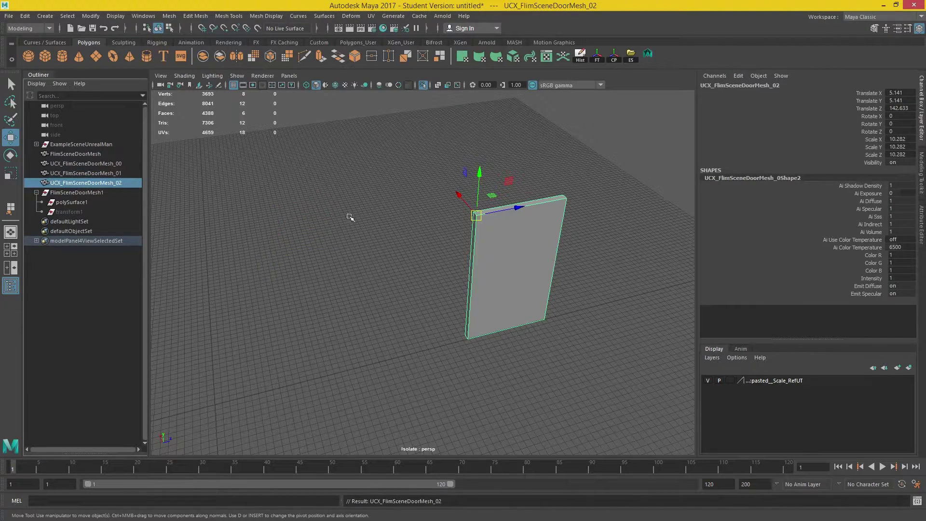
Step: Turn off isolation and snap the right-hand wall piece along Z against the free end of the lintel
click(430, 86)
click(430, 85)
click(423, 86)
drag(518, 207, 386, 257)
key(v)
alt+middle_drag(406, 208, 462, 172)
alt+drag(386, 211, 434, 212)
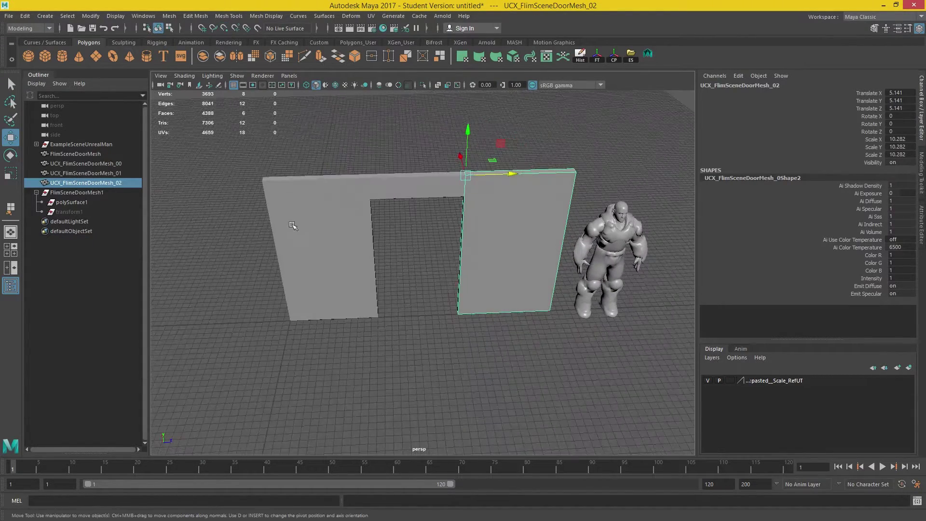
Step: Delete history and freeze transformations on FlimSceneDoorMesh and the three UCX collision pieces together
shift+click(87, 153)
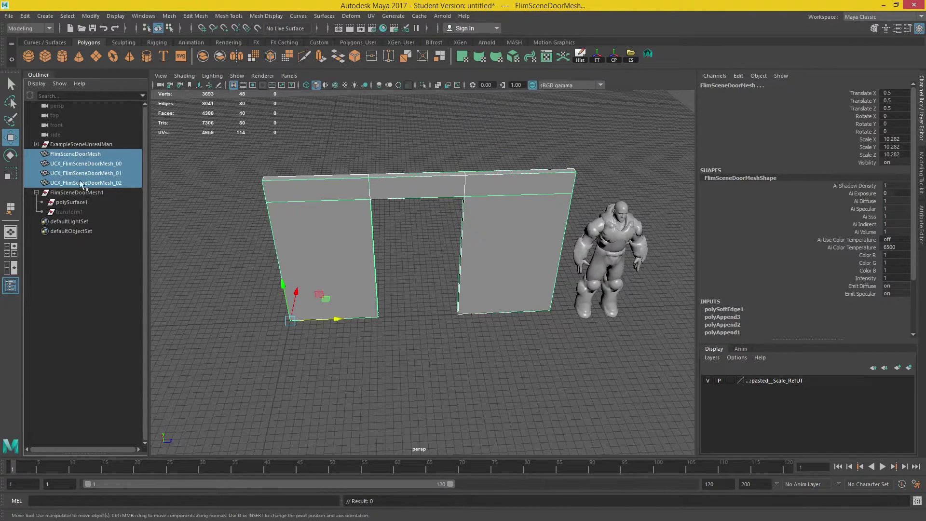
click(584, 57)
click(600, 57)
click(614, 60)
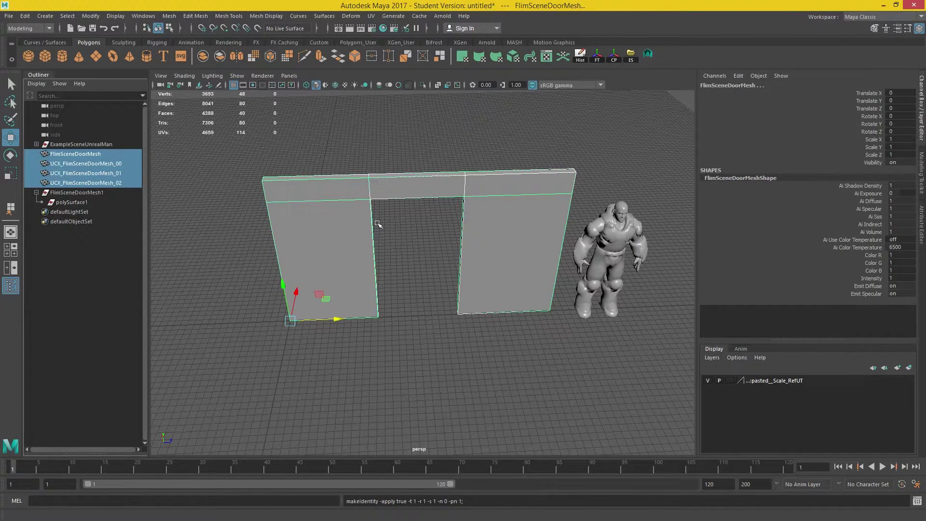
Step: Inspect the door mesh and its UCX collision pieces by selecting them one at a time
click(106, 154)
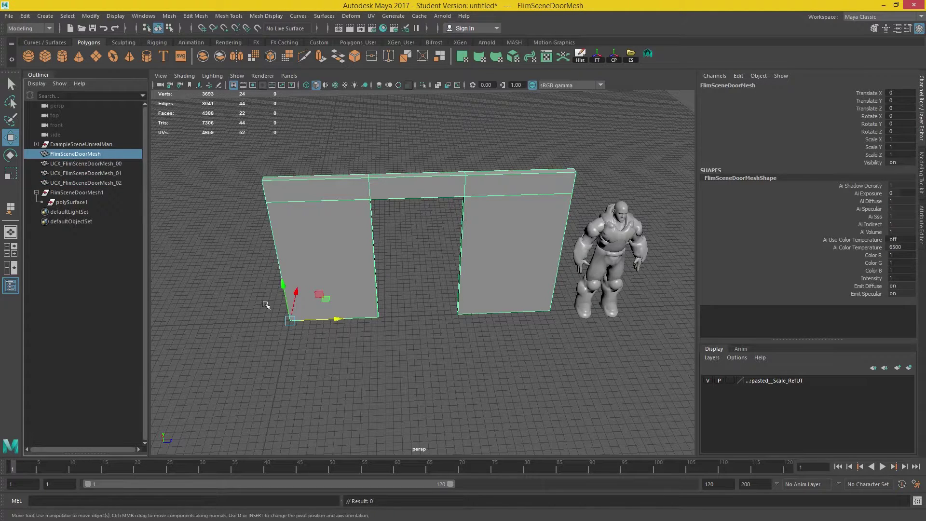
click(102, 183)
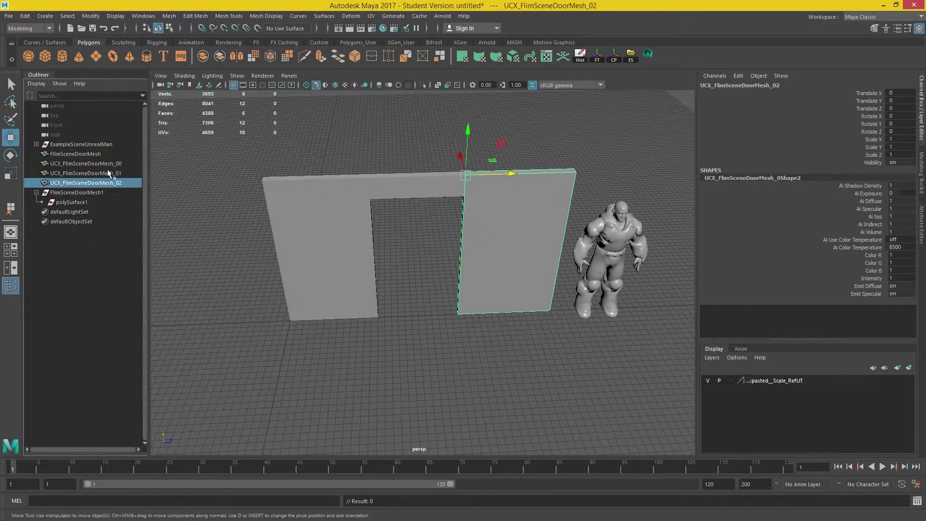
click(111, 174)
click(111, 164)
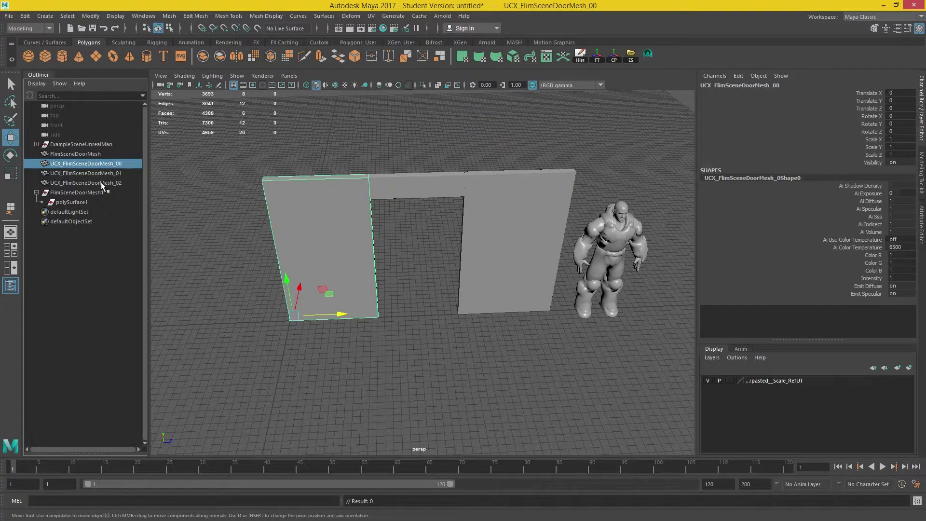
click(101, 183)
click(103, 173)
click(105, 164)
click(91, 181)
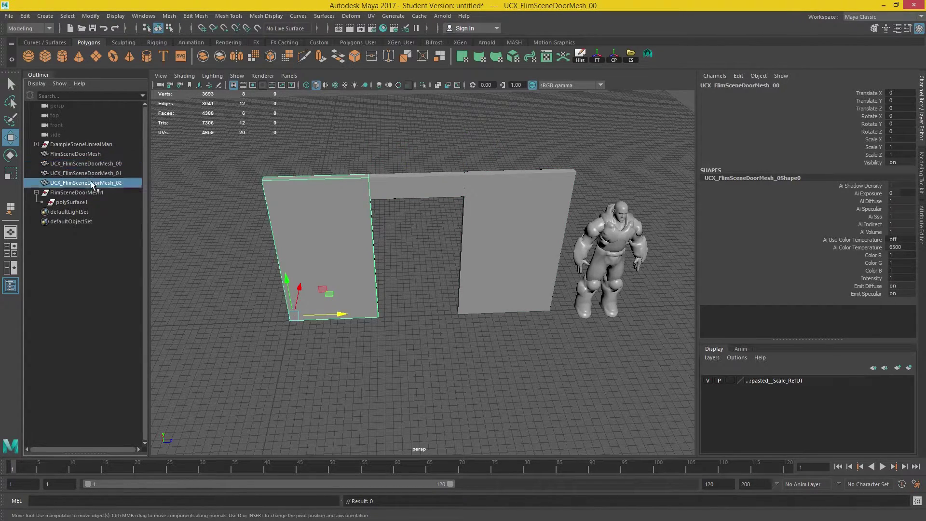
shift+click(76, 154)
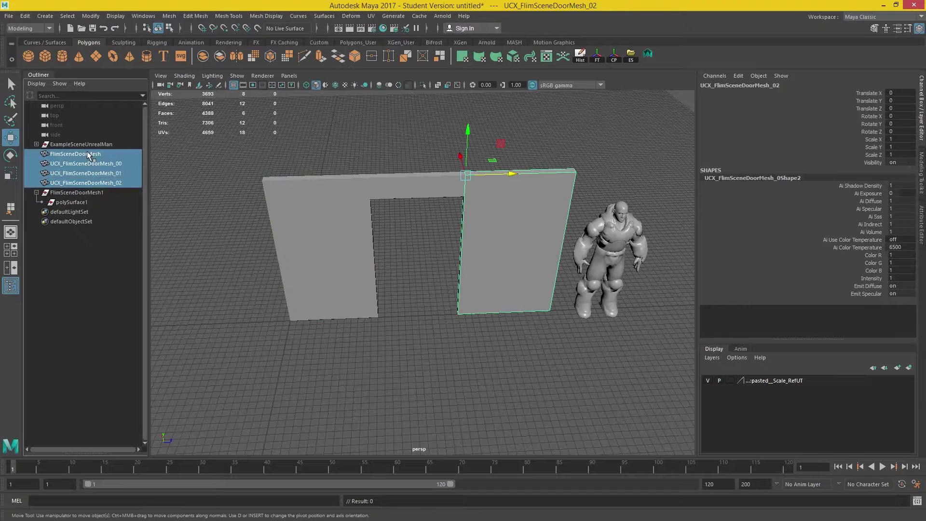
click(630, 55)
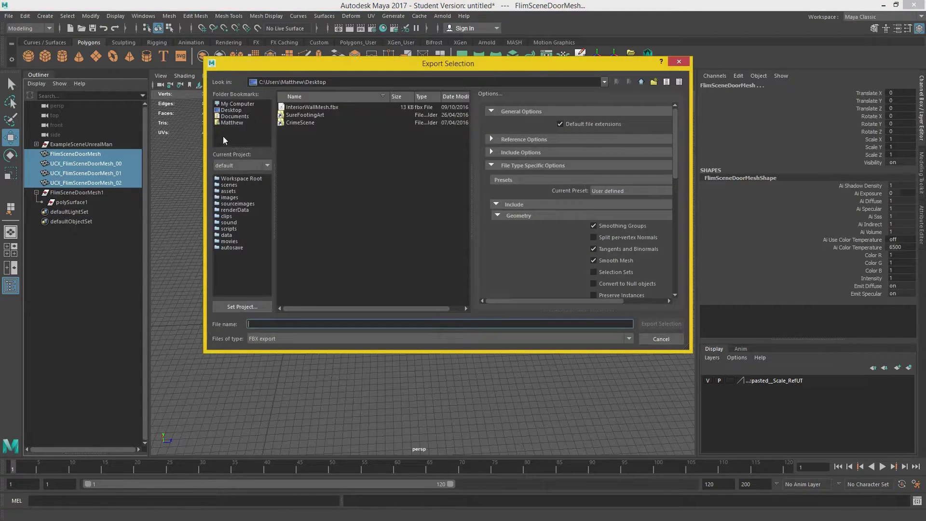
click(678, 61)
Step: Export FlimSceneDoorMesh with its three UCX pieces as an FBX to the Desktop, using the copied mesh name FlimSceneDoorMesh as file name
double_click(96, 154)
key(ctrl+c)
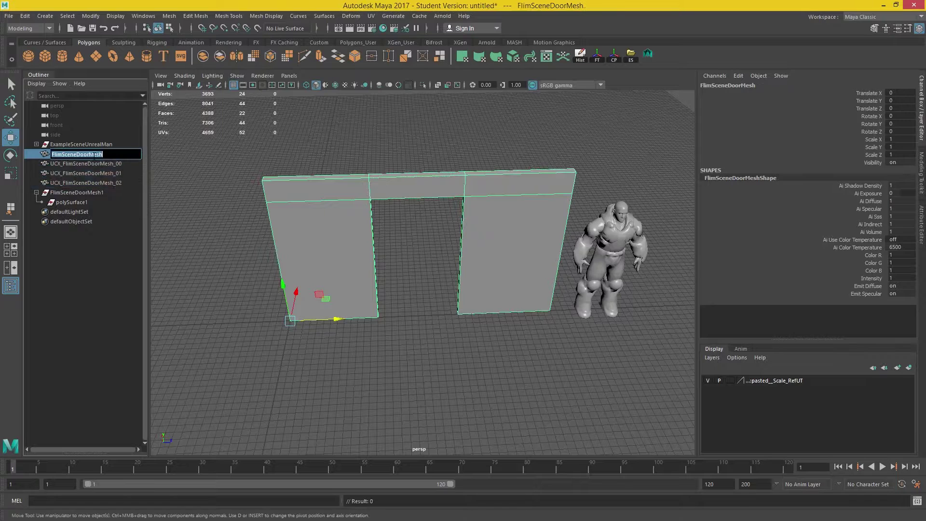
click(86, 183)
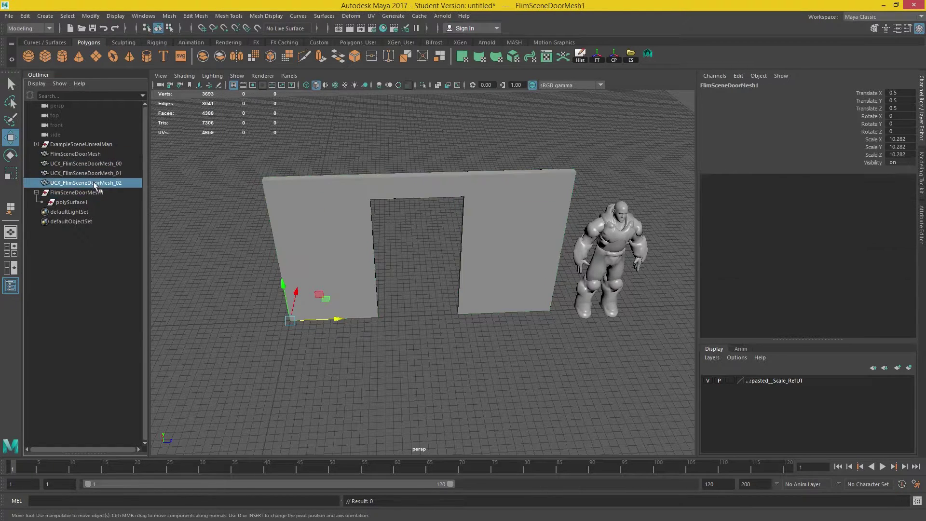
shift+click(80, 154)
click(630, 55)
click(231, 111)
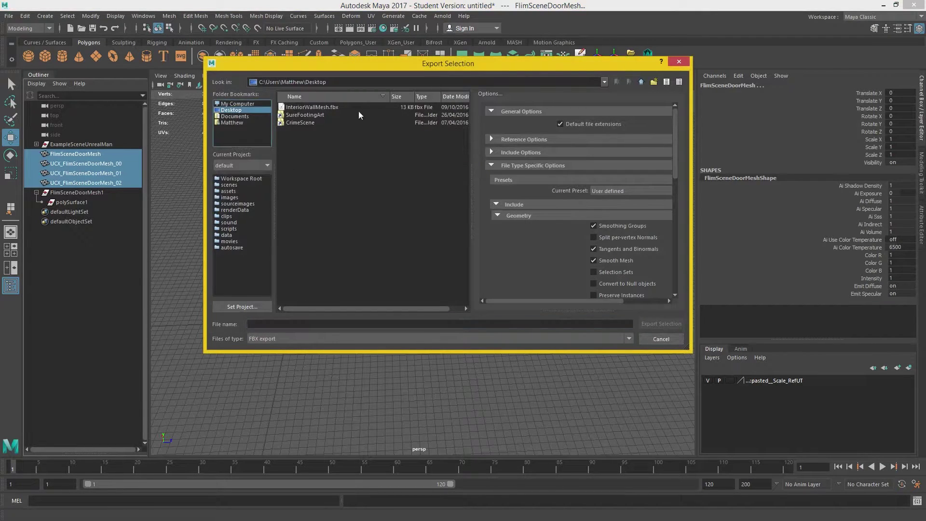
click(306, 322)
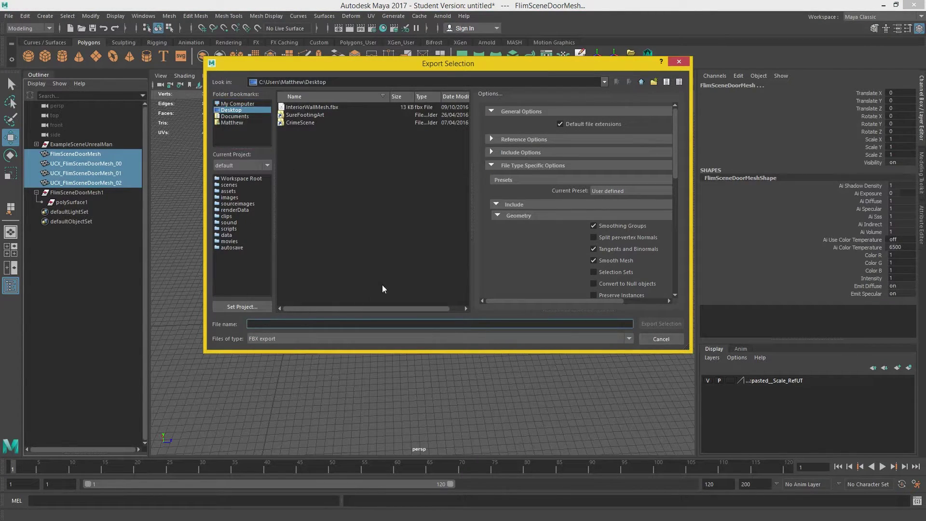
key(ctrl+v)
click(663, 322)
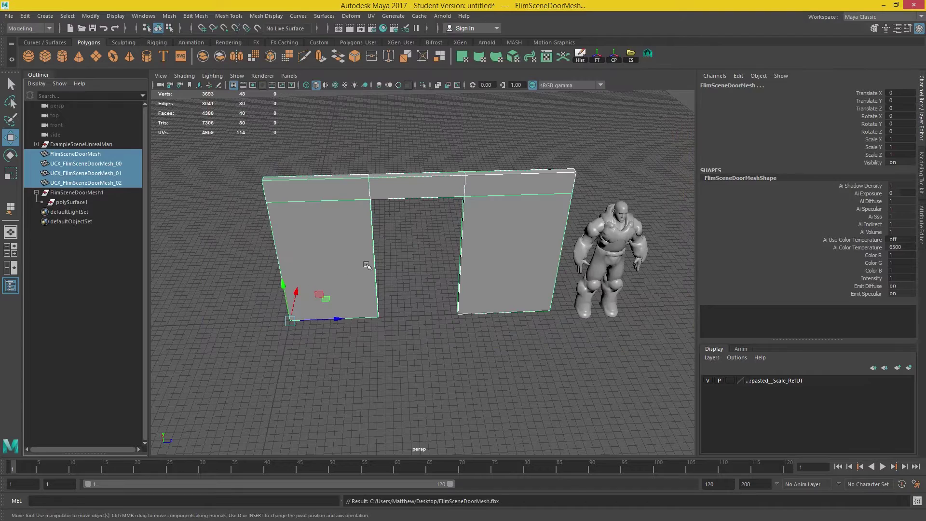
Step: Switch to Unreal Editor and locate the placed InteriorWallMesh's asset in the FirstPersonBP/FilmScene/FBX content folder
alt+drag(502, 318, 457, 287)
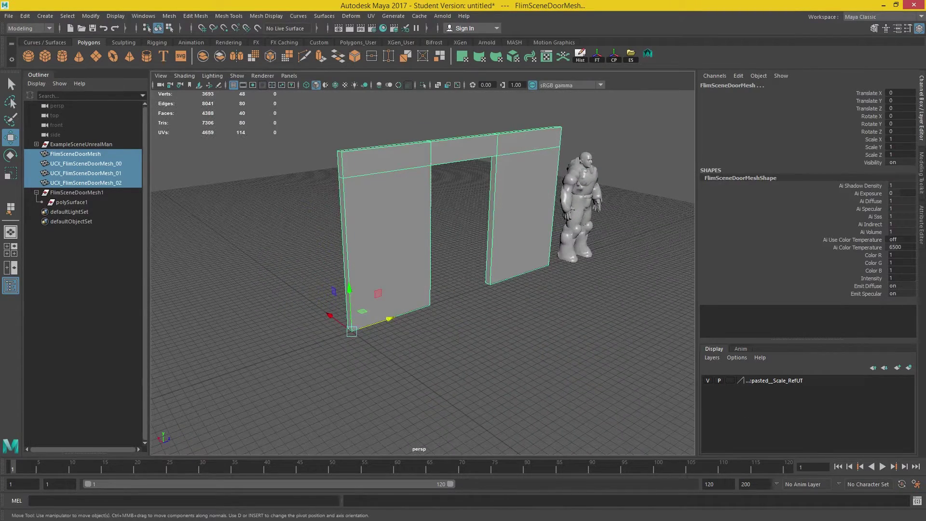
key(alt+Tab)
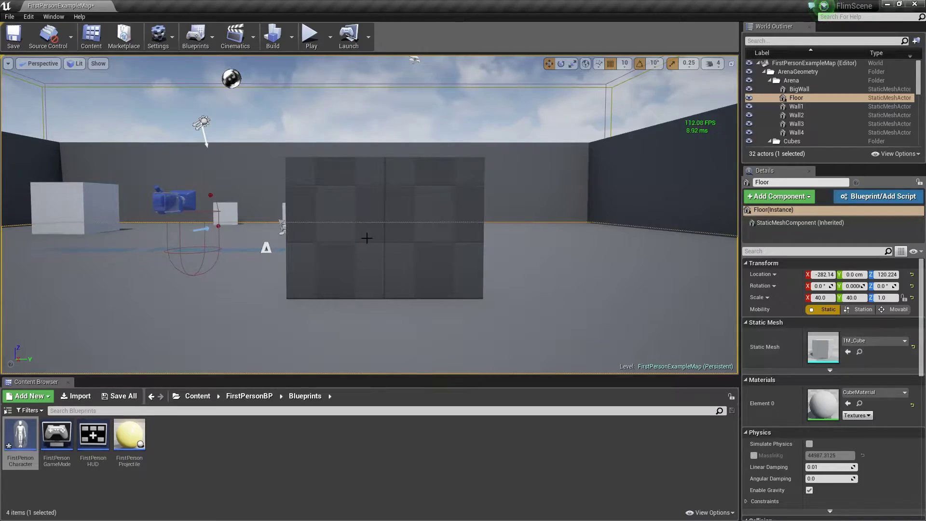
alt+drag(366, 238, 405, 273)
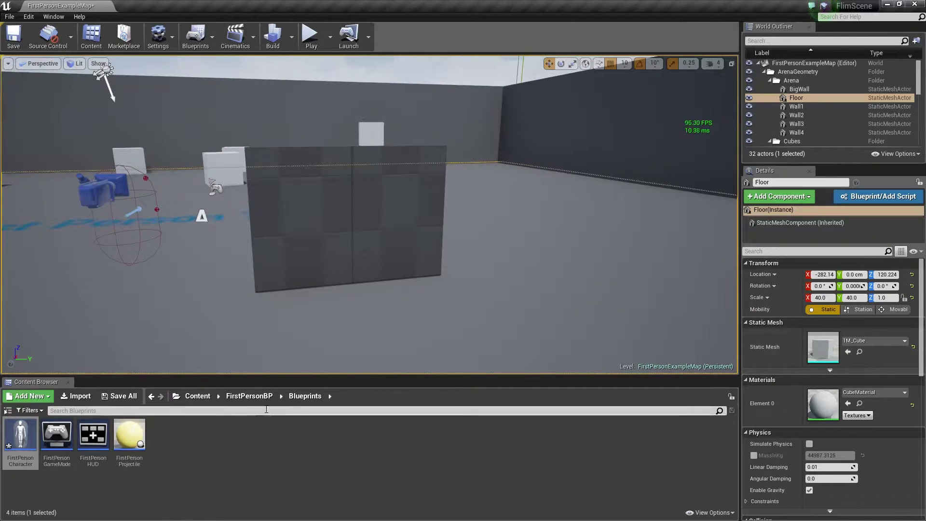
click(196, 399)
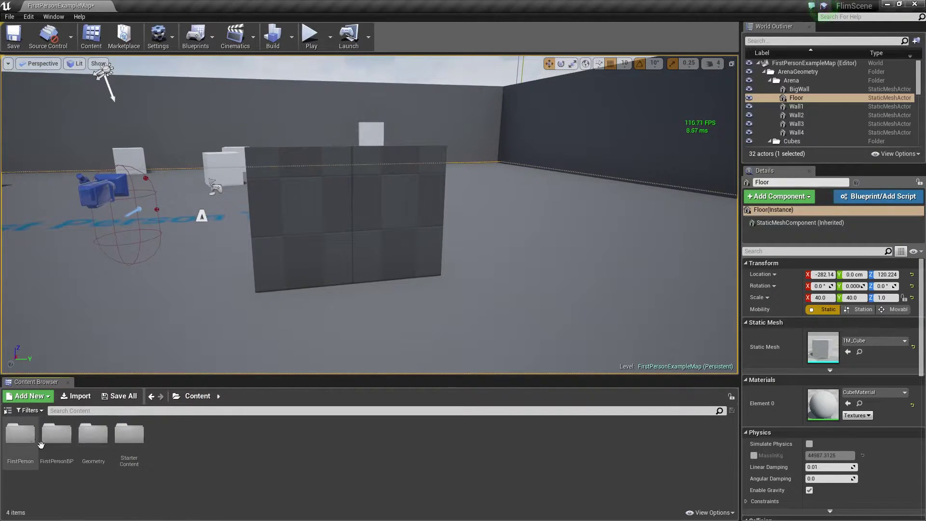
double_click(21, 436)
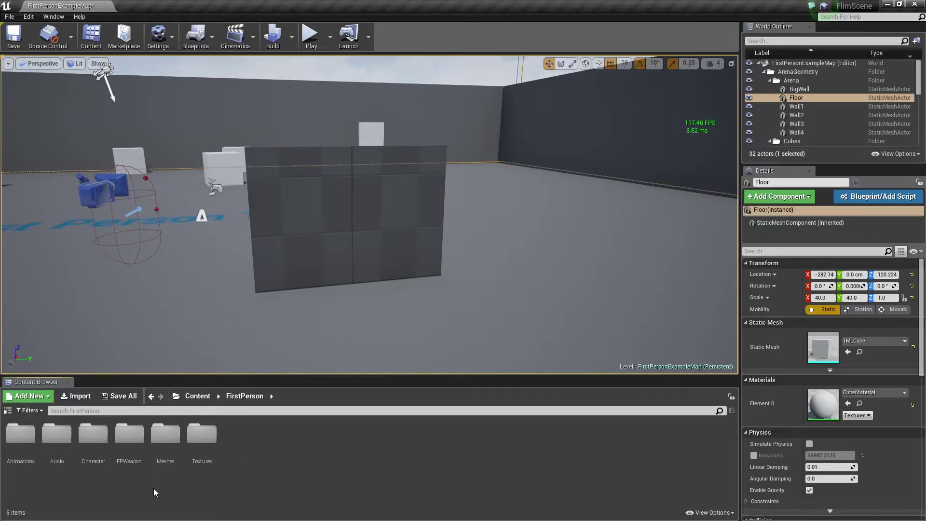
click(343, 279)
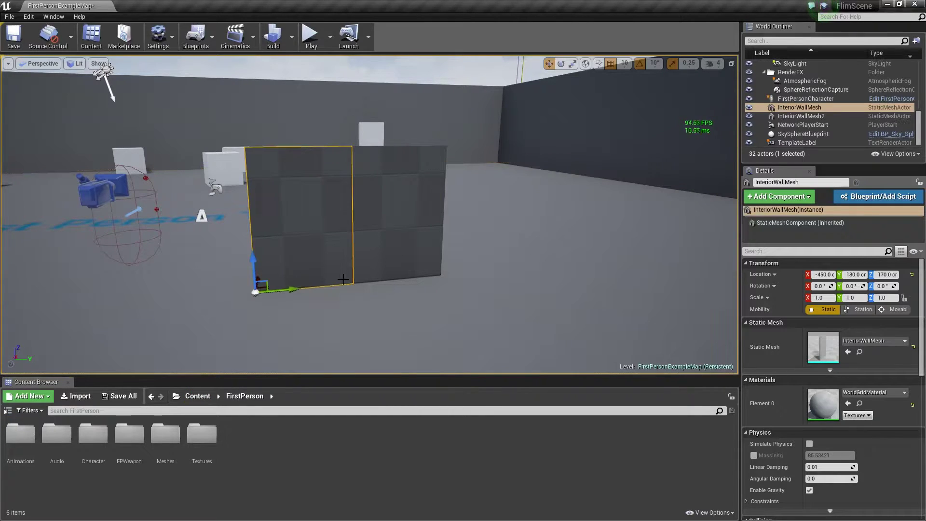
right_click(328, 193)
click(367, 203)
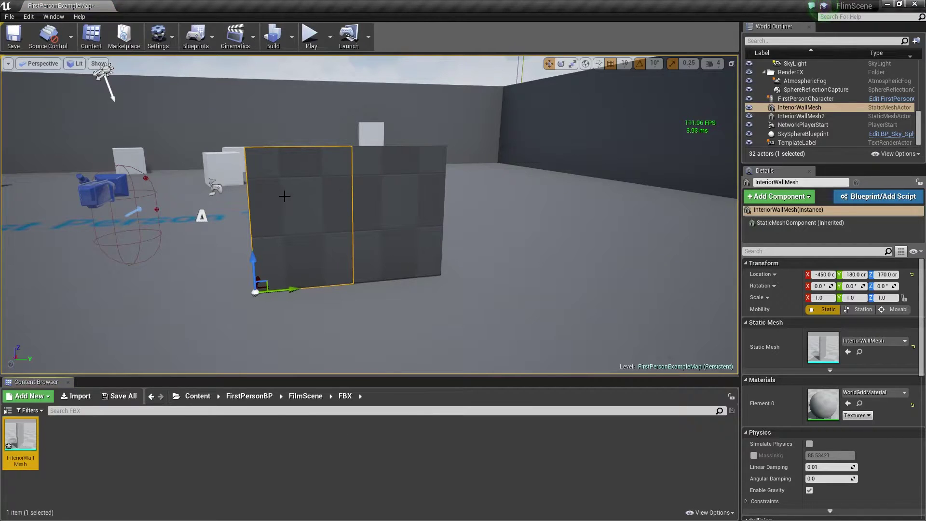
Step: Browse to the source asset of a white cube in the level, and return to the InteriorWallMesh asset's folder
click(227, 159)
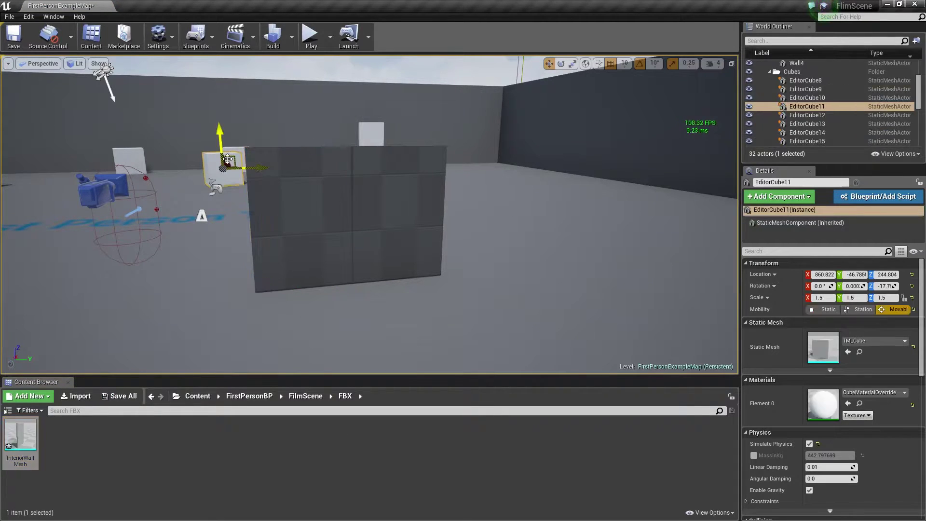
right_click(227, 160)
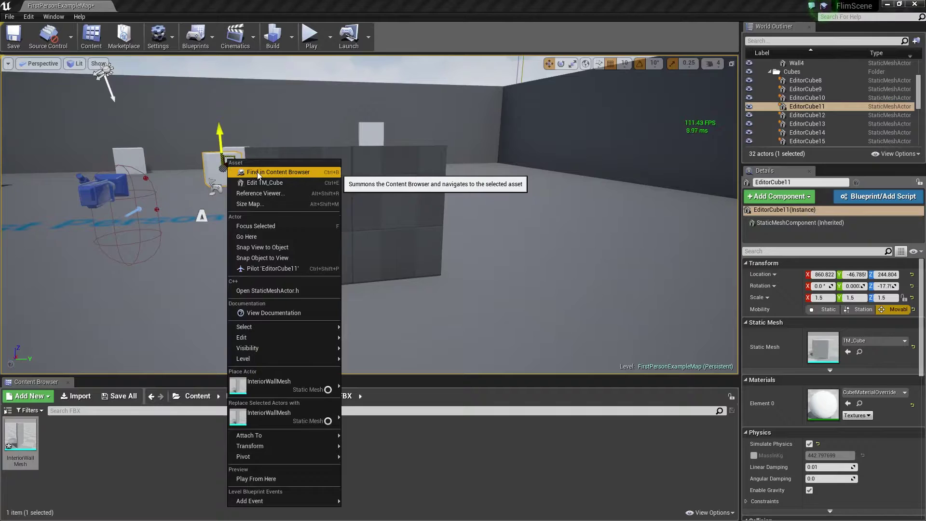
click(265, 171)
right_click(329, 173)
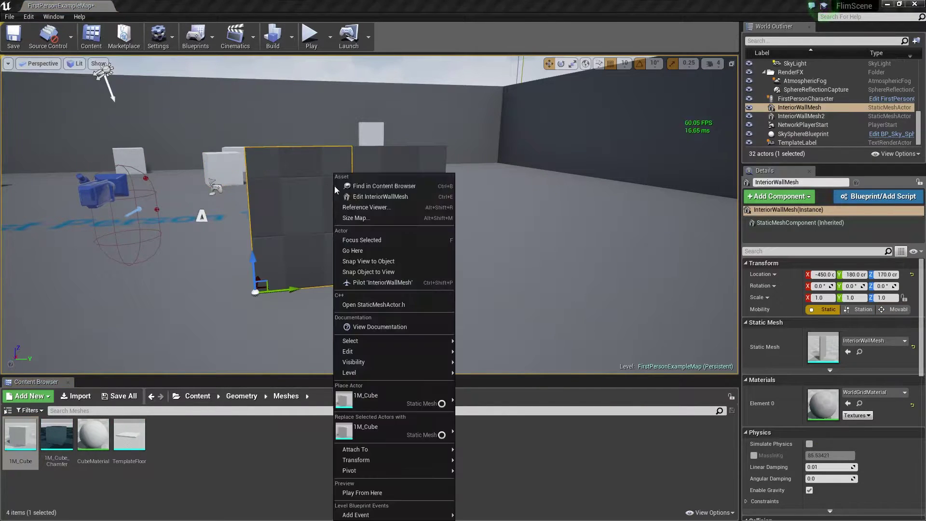
click(410, 183)
Step: Import the FlimSceneDoorMesh FBX from the Desktop into the FBX folder with Auto Generate Collision turned off
right_click(148, 475)
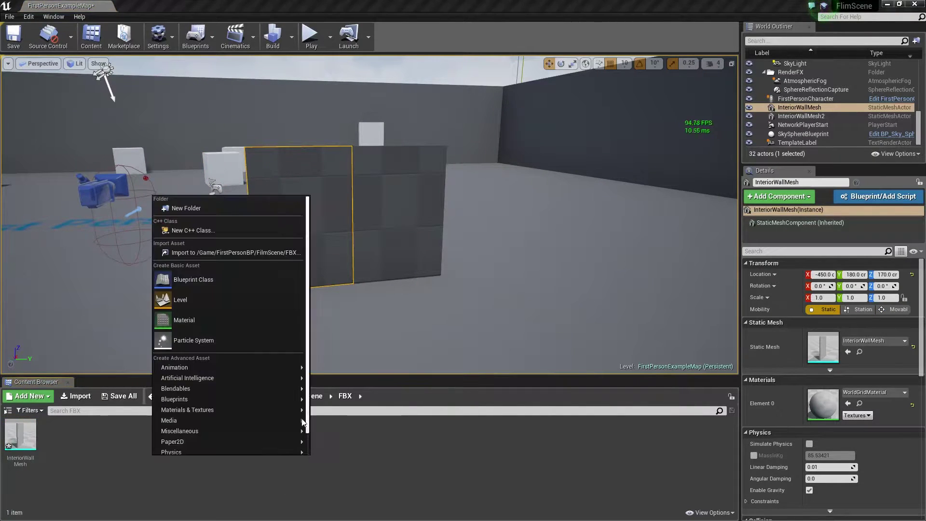
click(232, 252)
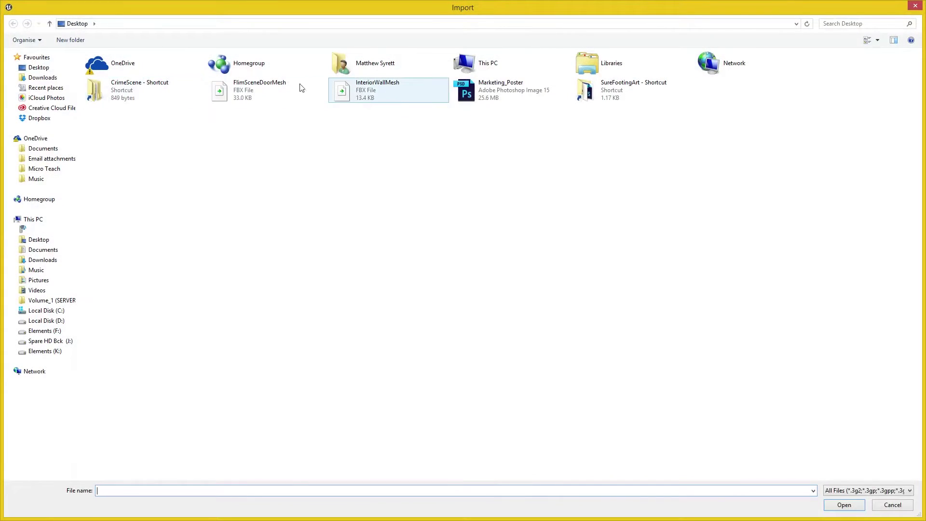
double_click(257, 87)
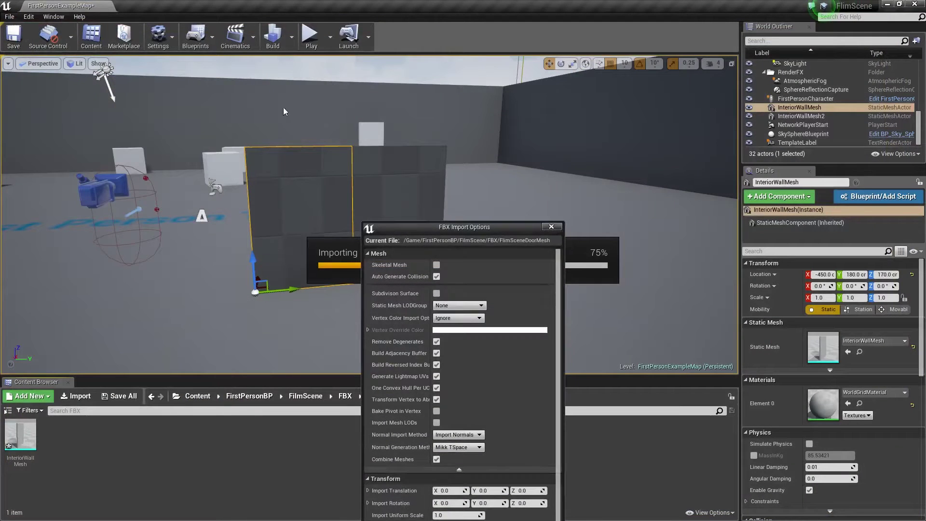
click(437, 277)
click(365, 253)
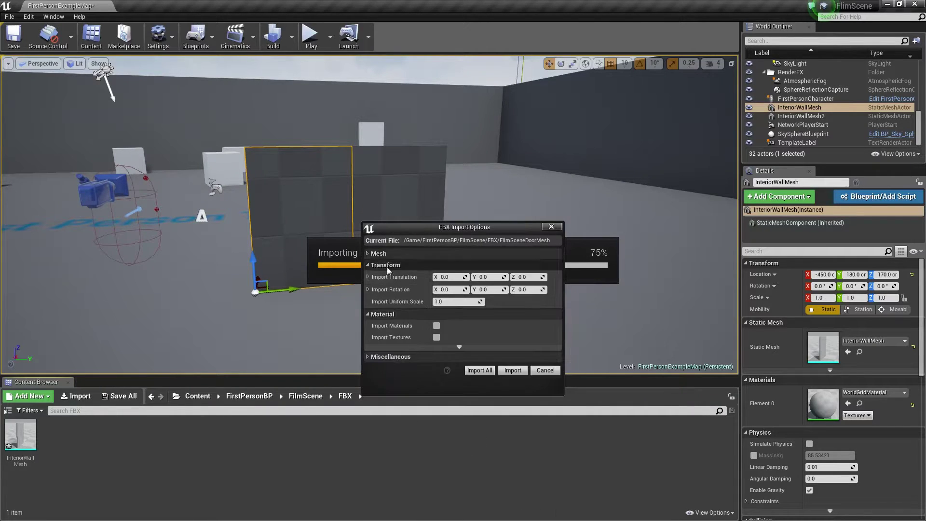
click(515, 371)
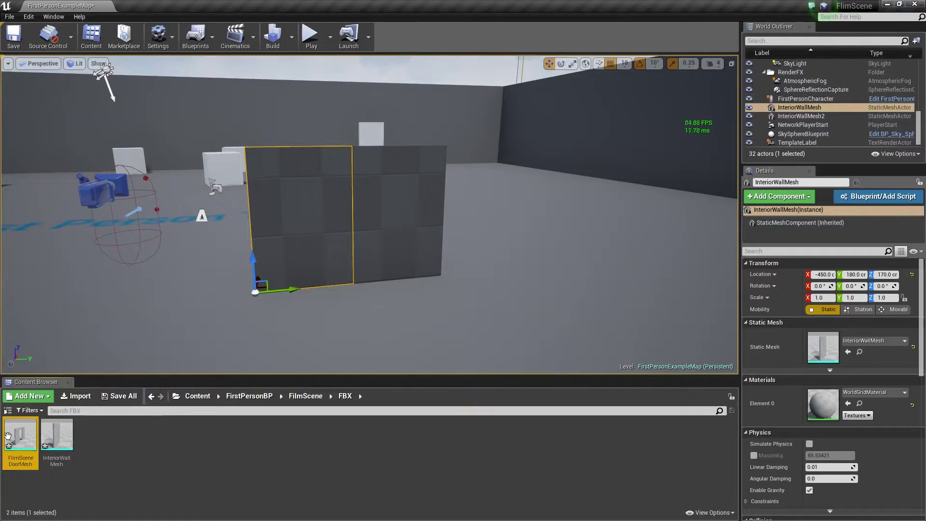
Step: Place the FlimSceneDoorMesh asset in the level at the free end of the interior wall row
drag(20, 437, 445, 283)
key(Escape)
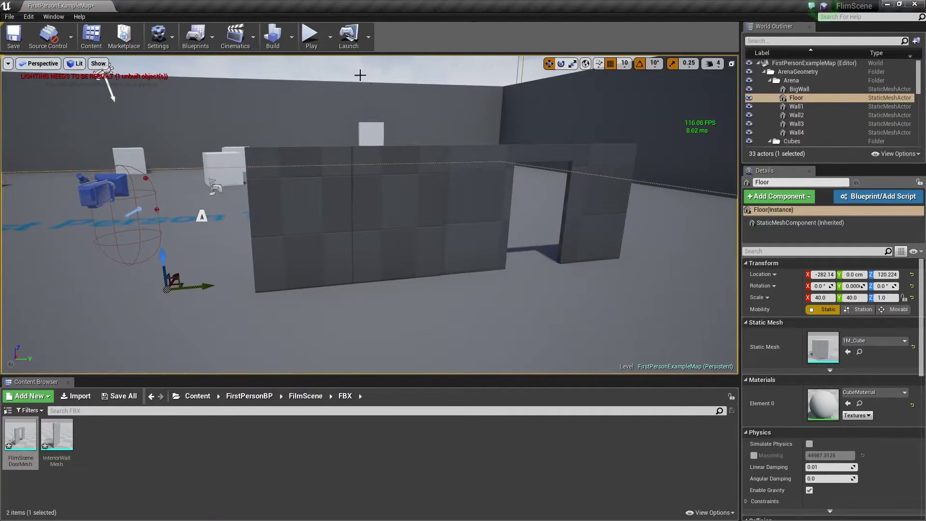
Step: Play-test the level by walking through the doorway and into the solid wall parts to check collision, and end the session
click(311, 35)
click(378, 167)
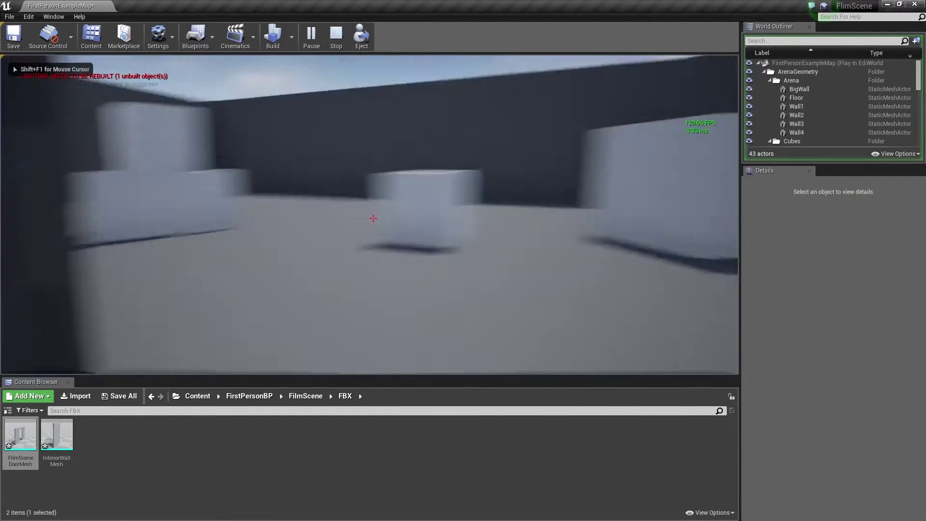
key(w)
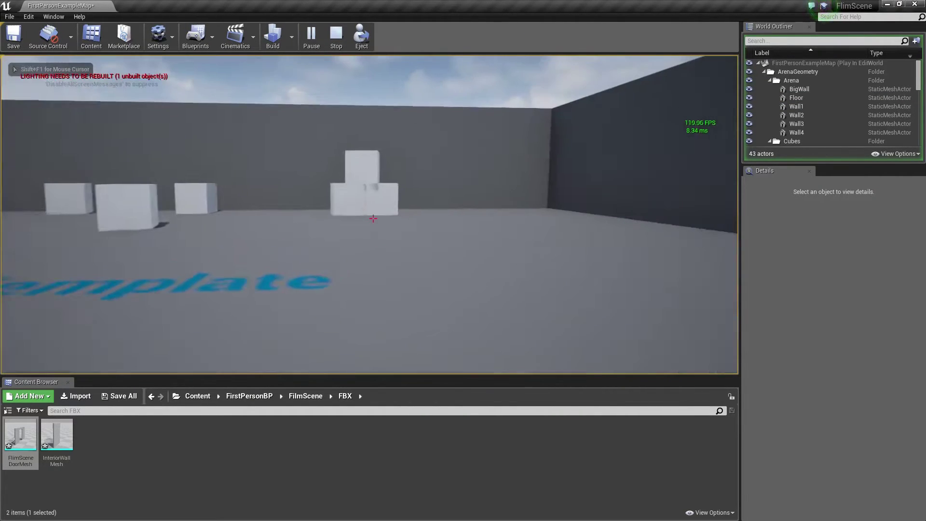
key(w)
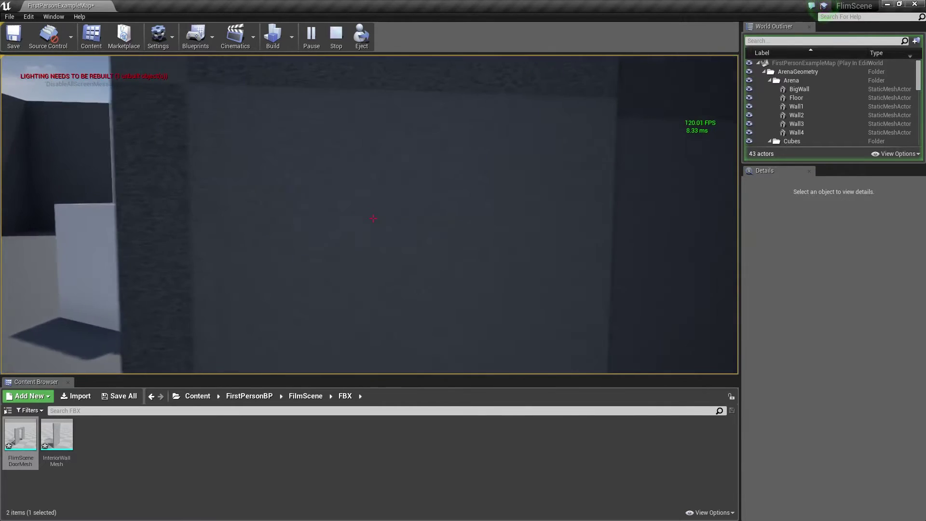
key(s)
key(w)
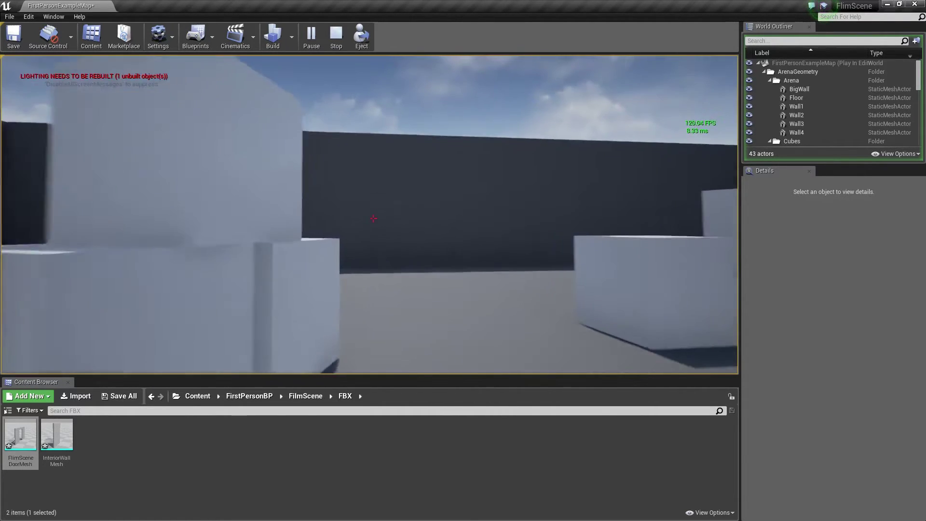
key(w)
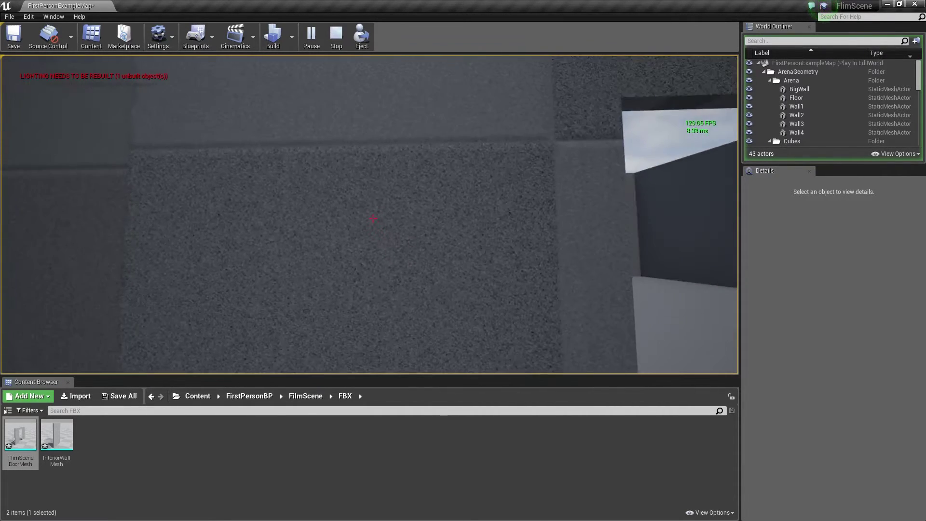
key(s)
key(w)
key(w)
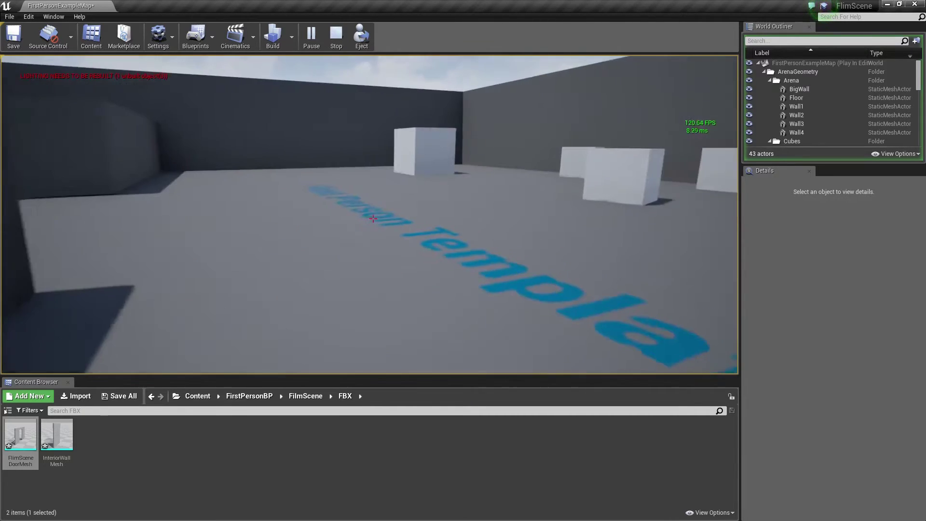
key(w)
key(s)
key(w)
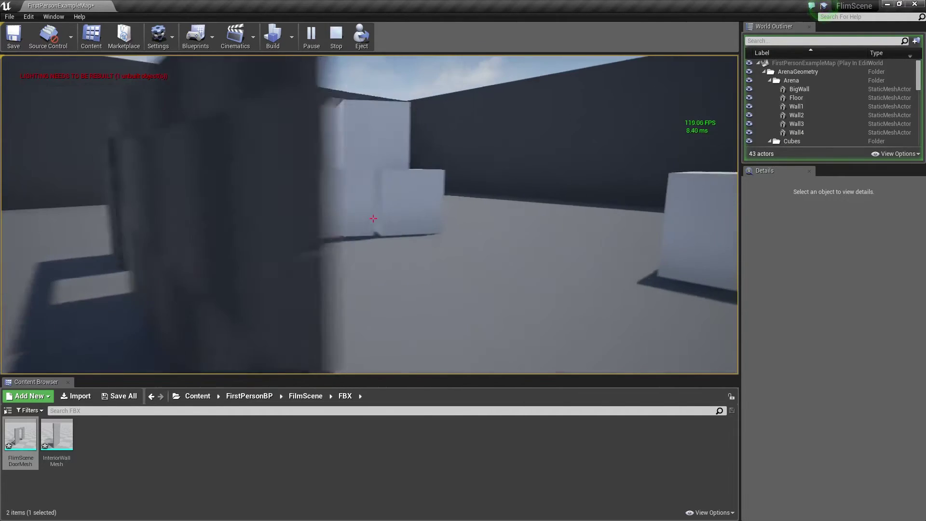
key(w)
key(d)
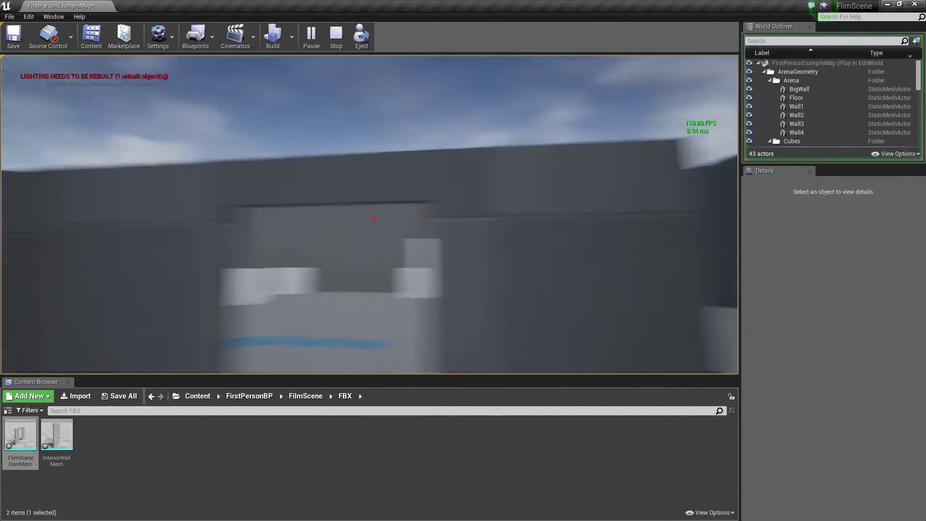
key(w)
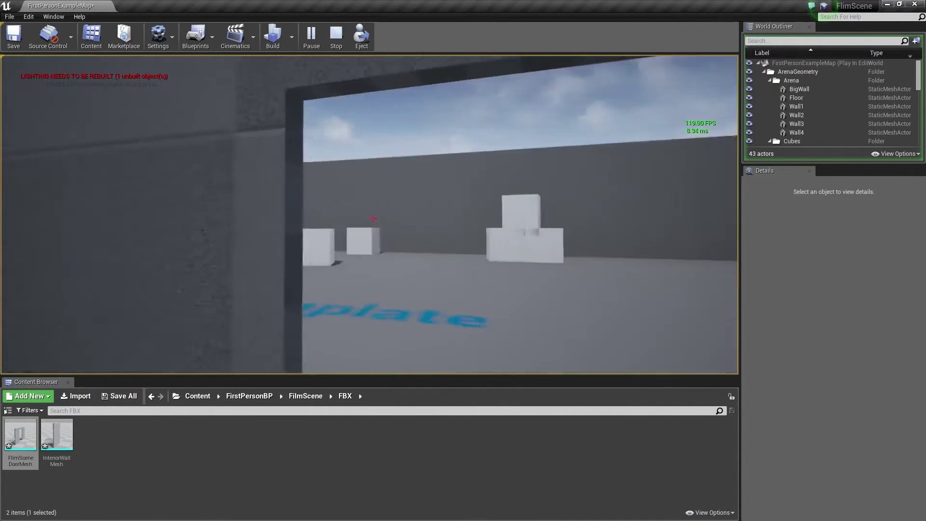
key(w)
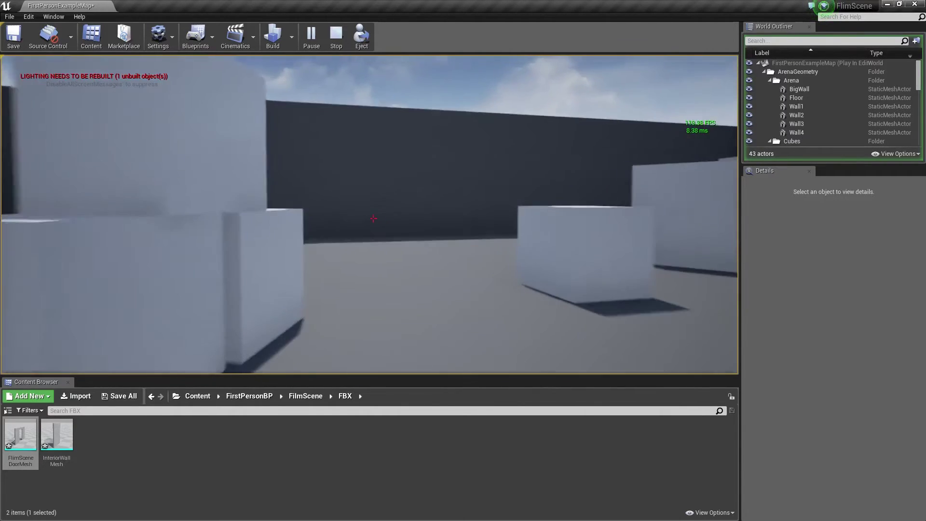
key(Escape)
click(384, 286)
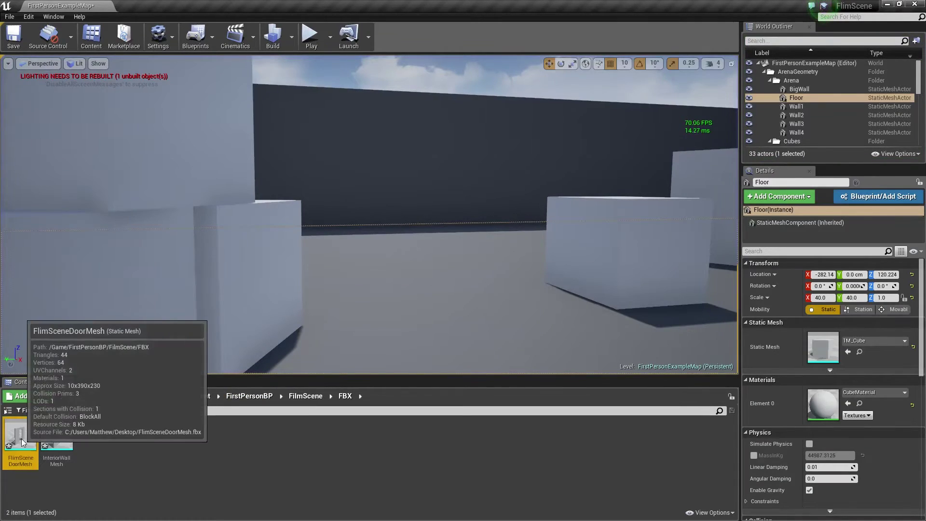
Step: Open FlimSceneDoorMesh in the static mesh editor and display its collision to inspect the imported UCX pieces
double_click(22, 437)
right_drag(364, 275, 263, 268)
click(264, 38)
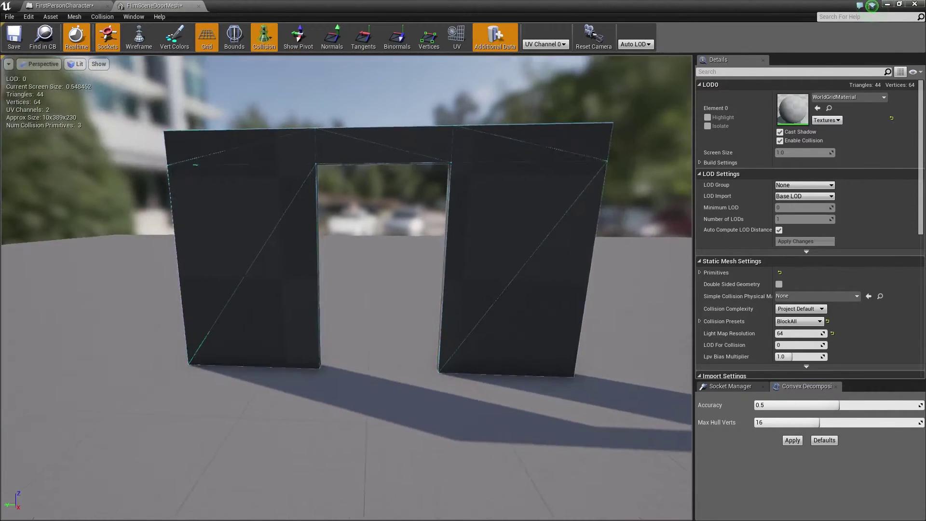